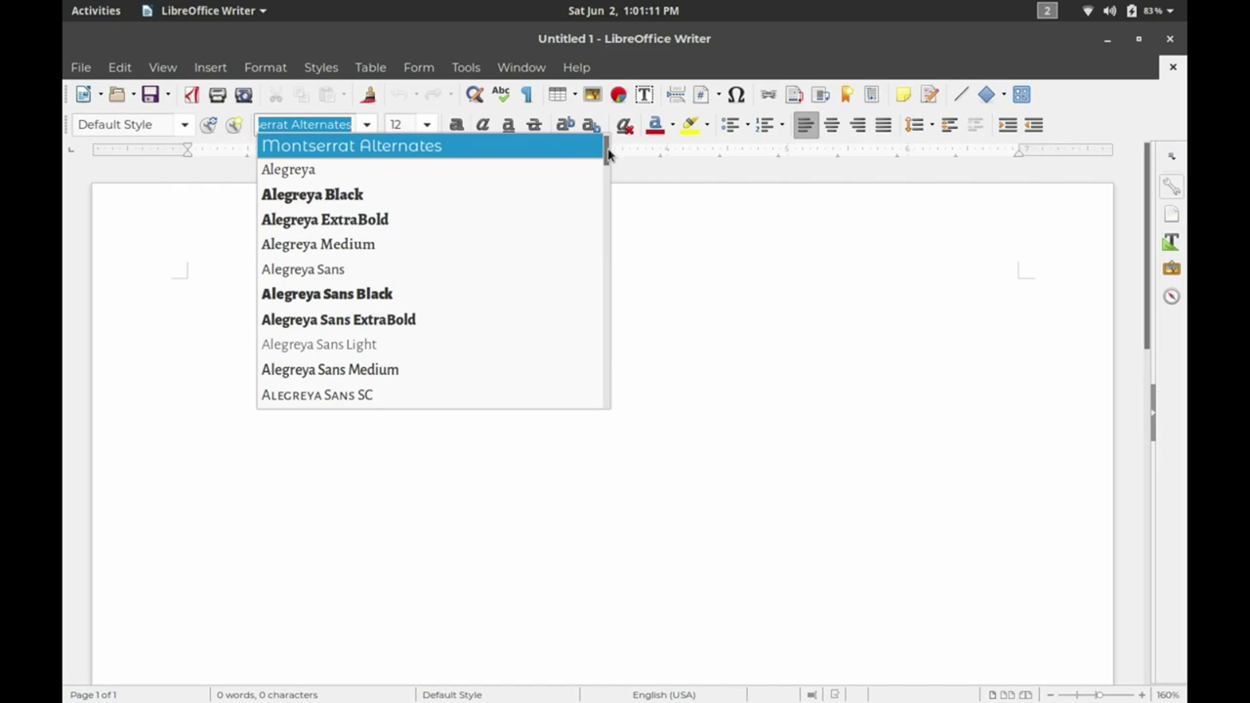
Type 'Now is the time for all good men..' in Montserrat Alternates, then close Writer without saving.
{"action": "left_click_drag", "start_coordinate": [608, 153], "coordinate": [603, 294]}
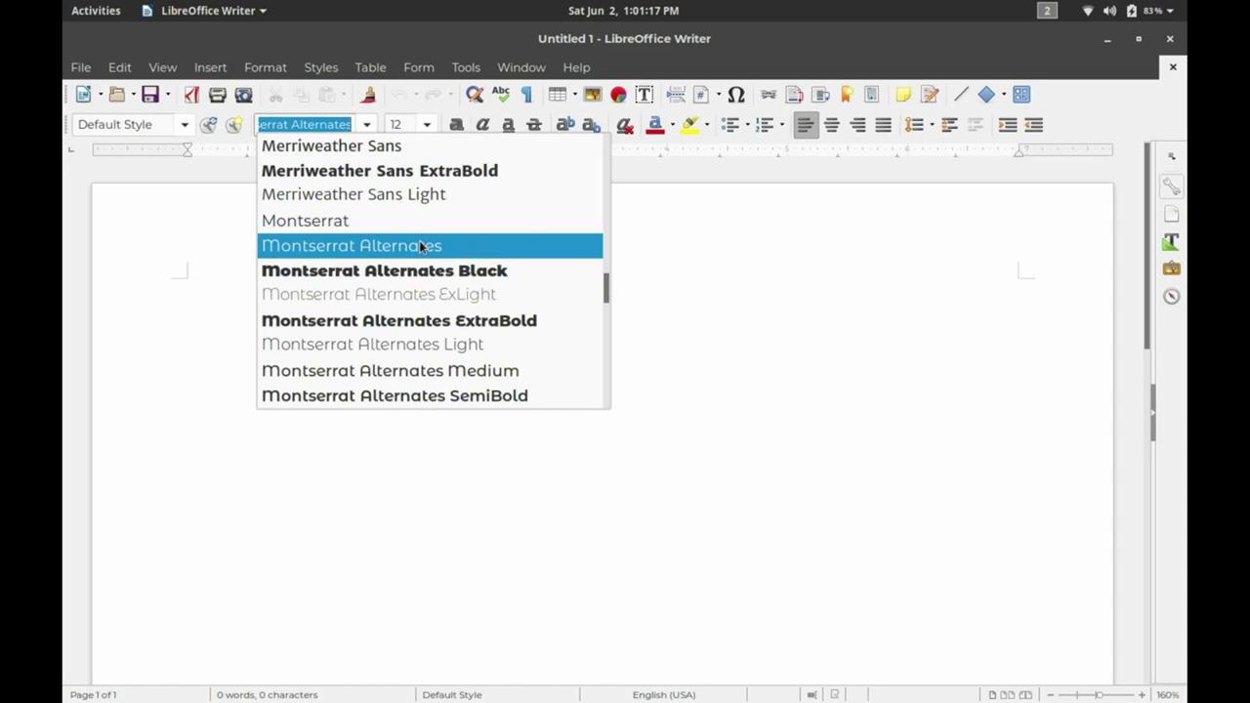
{"action": "left_click", "coordinate": [419, 245]}
{"action": "type", "text": "Now is the ti"}
{"action": "type", "text": "me for all good"}
{"action": "type", "text": " me"}
{"action": "key", "text": "BackSpace"}
{"action": "type", "text": "men..."}
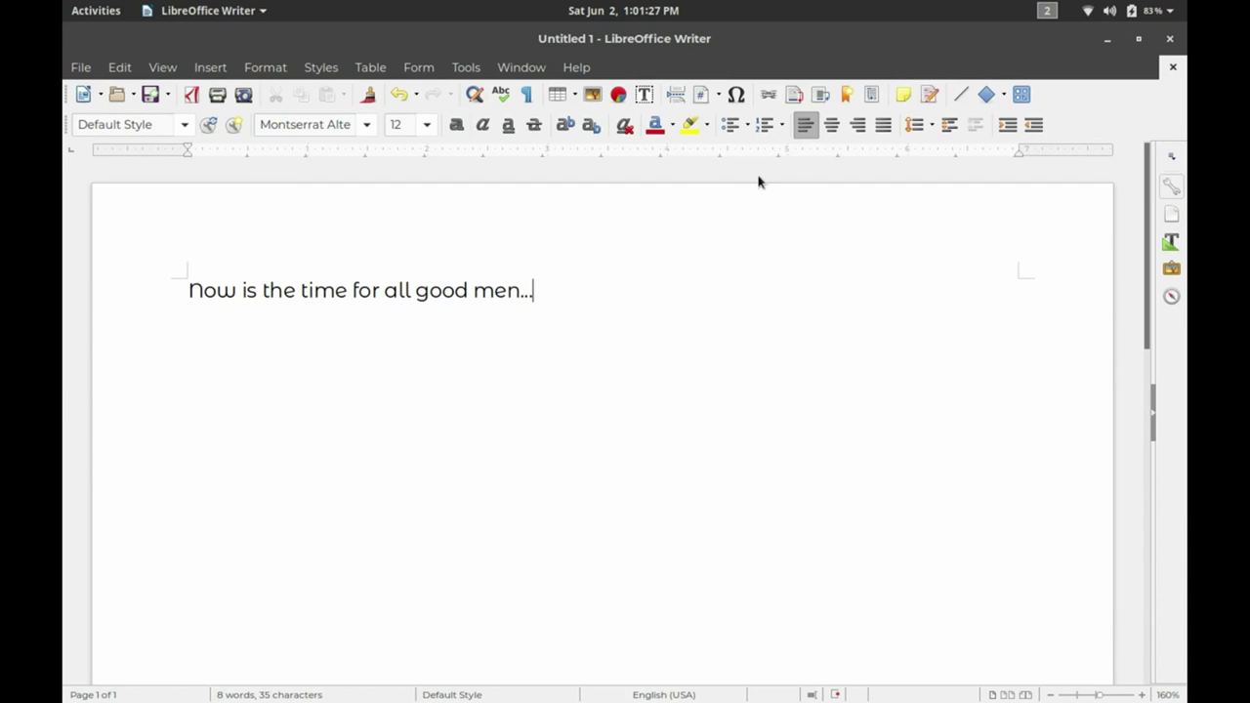
{"action": "left_click", "coordinate": [1169, 44]}
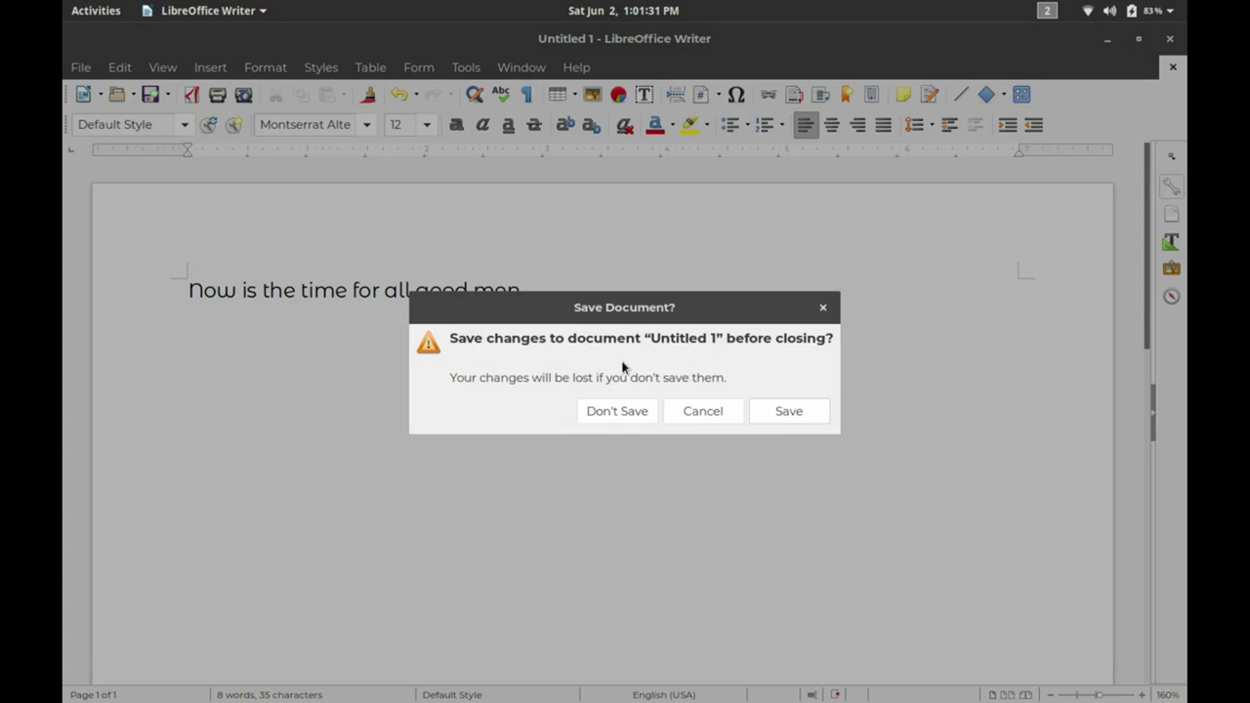
{"action": "left_click", "coordinate": [614, 410]}
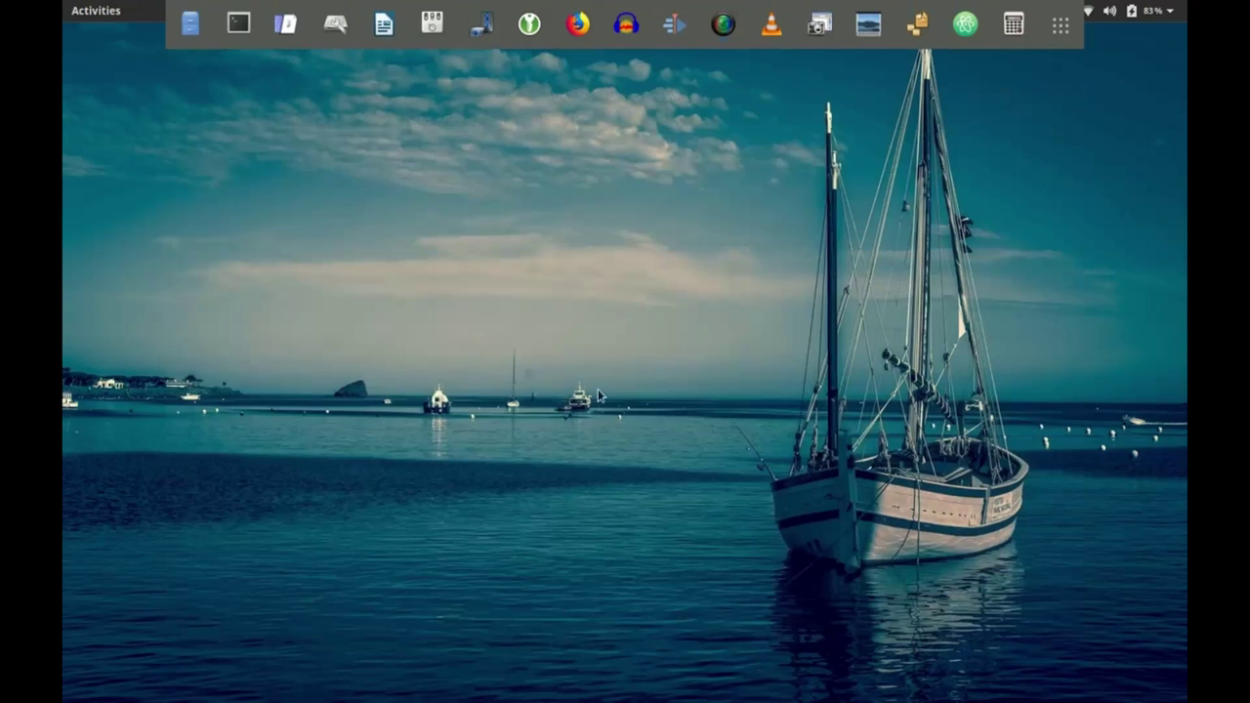
{"action": "left_click", "coordinate": [430, 20]}
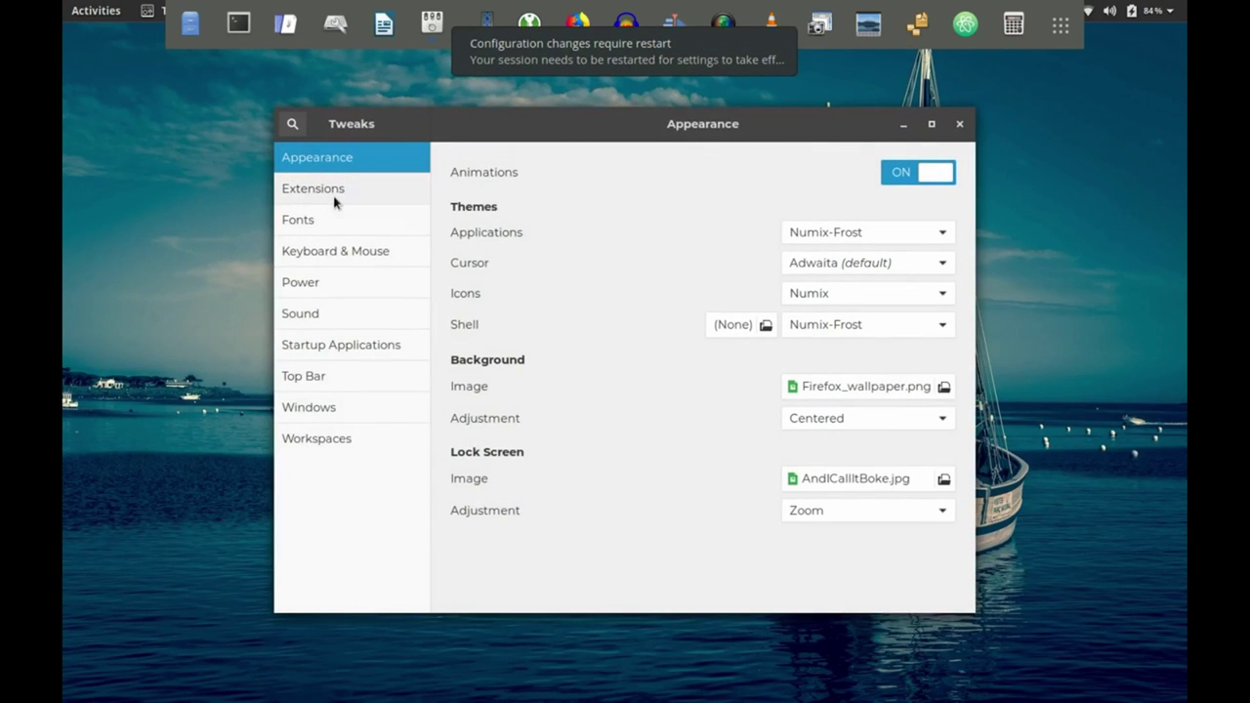
{"action": "left_click", "coordinate": [335, 199]}
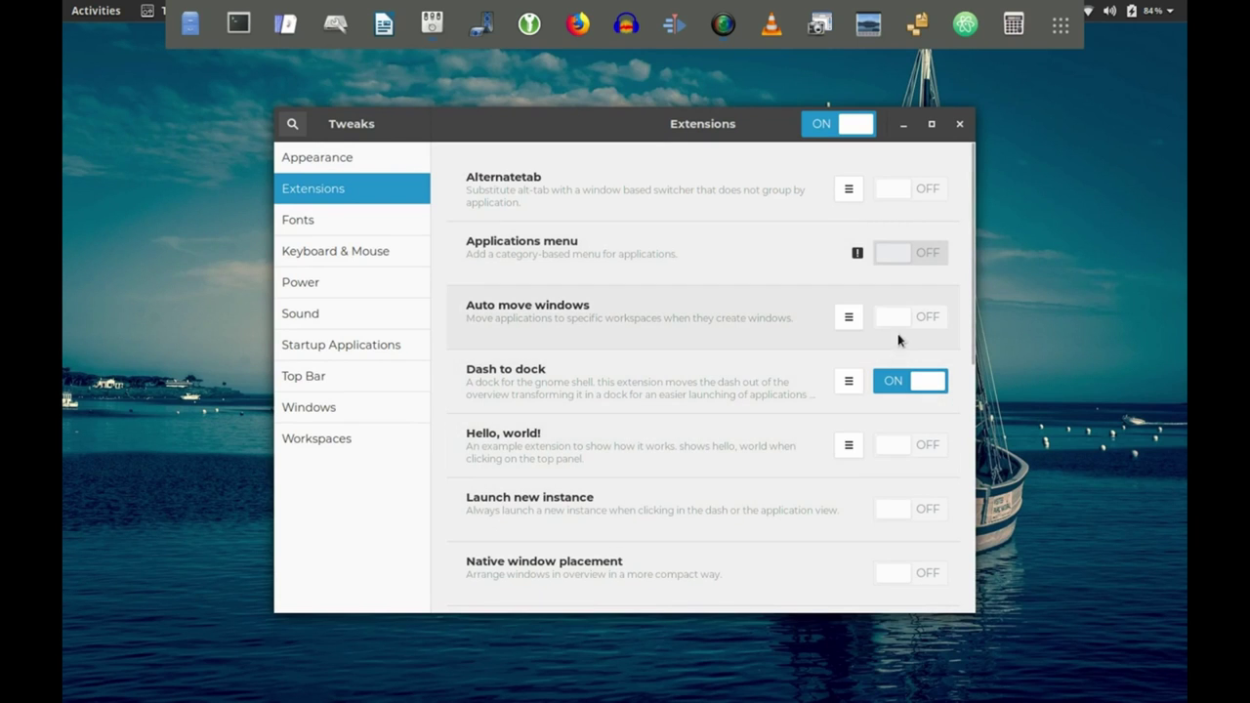
{"action": "left_click_drag", "start_coordinate": [967, 309], "coordinate": [1002, 581]}
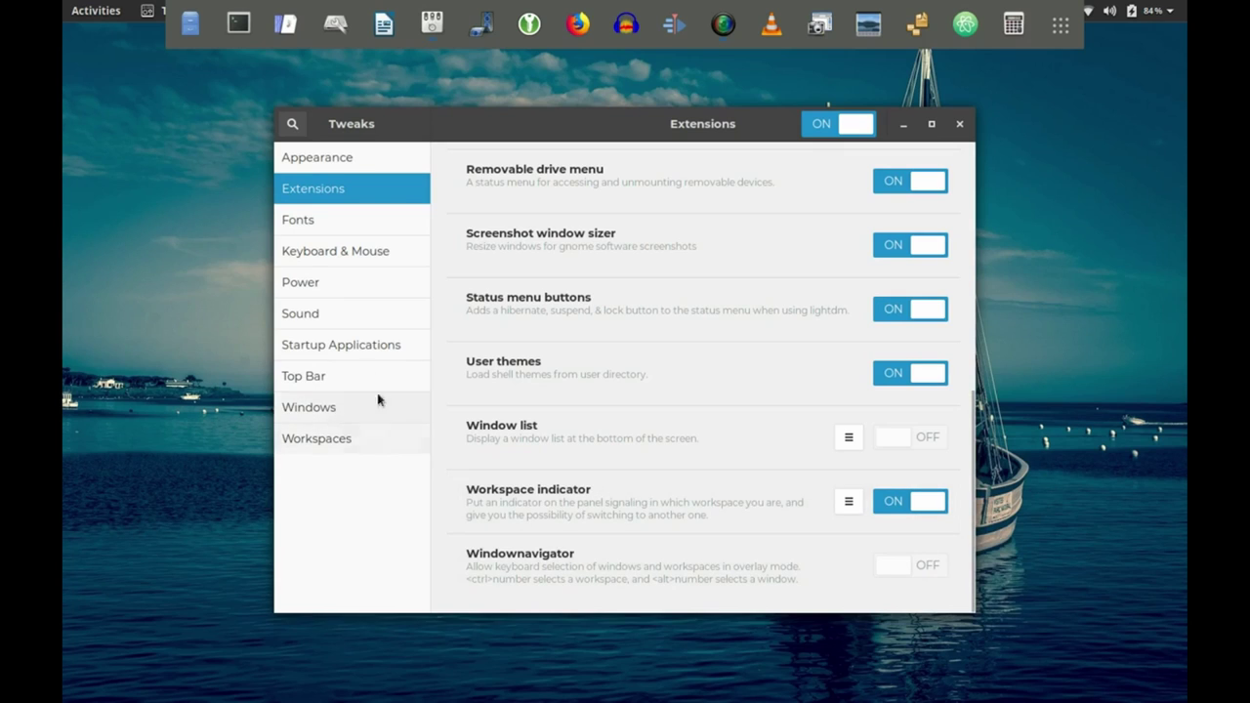
{"action": "left_click", "coordinate": [301, 232]}
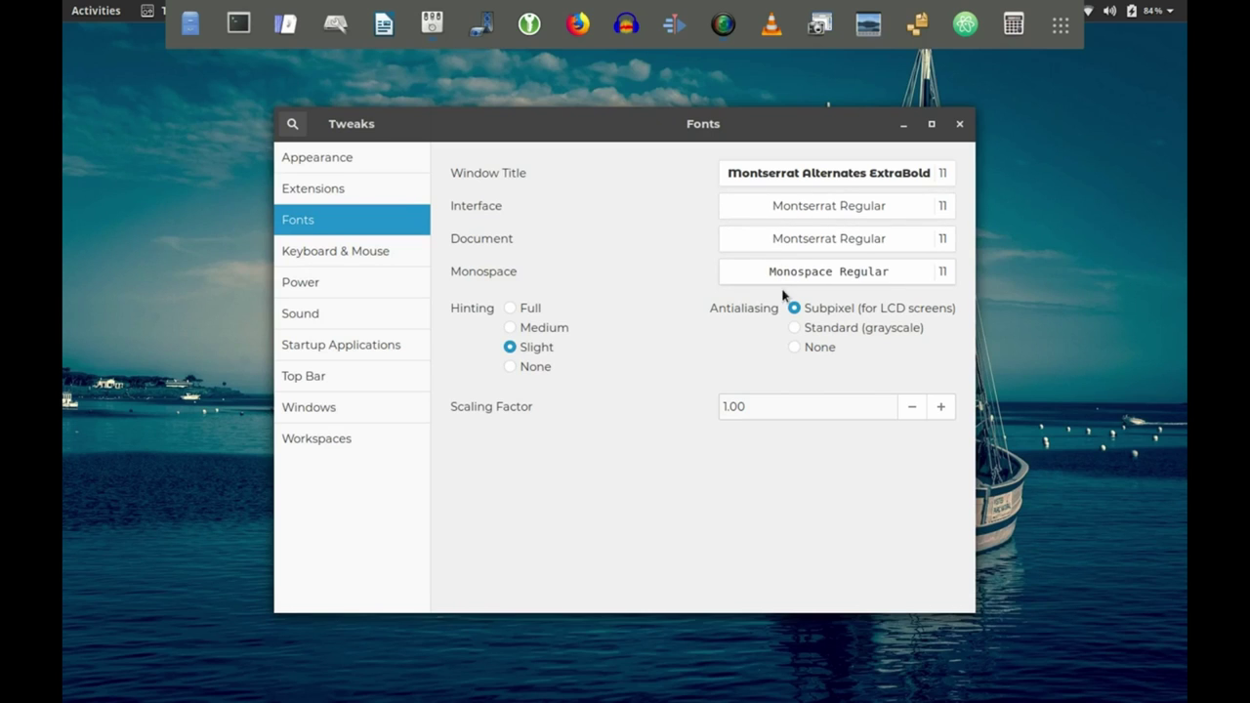
{"action": "left_click", "coordinate": [325, 359]}
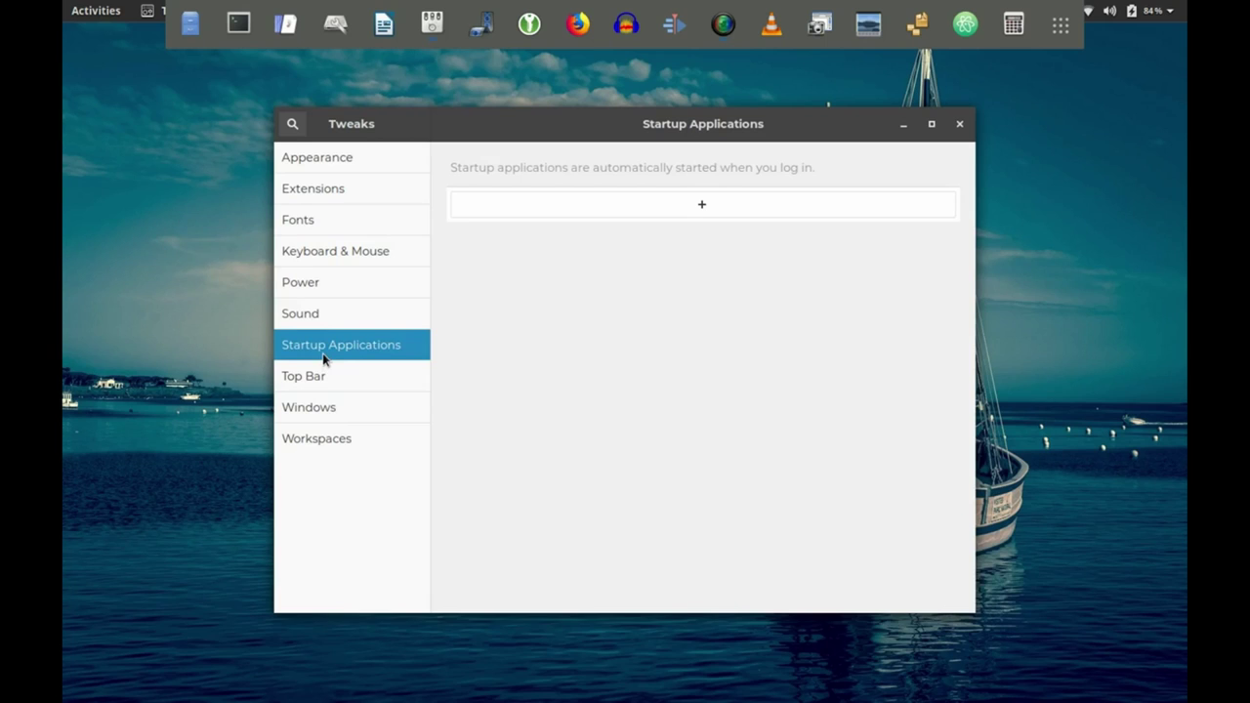
{"action": "left_click", "coordinate": [325, 377]}
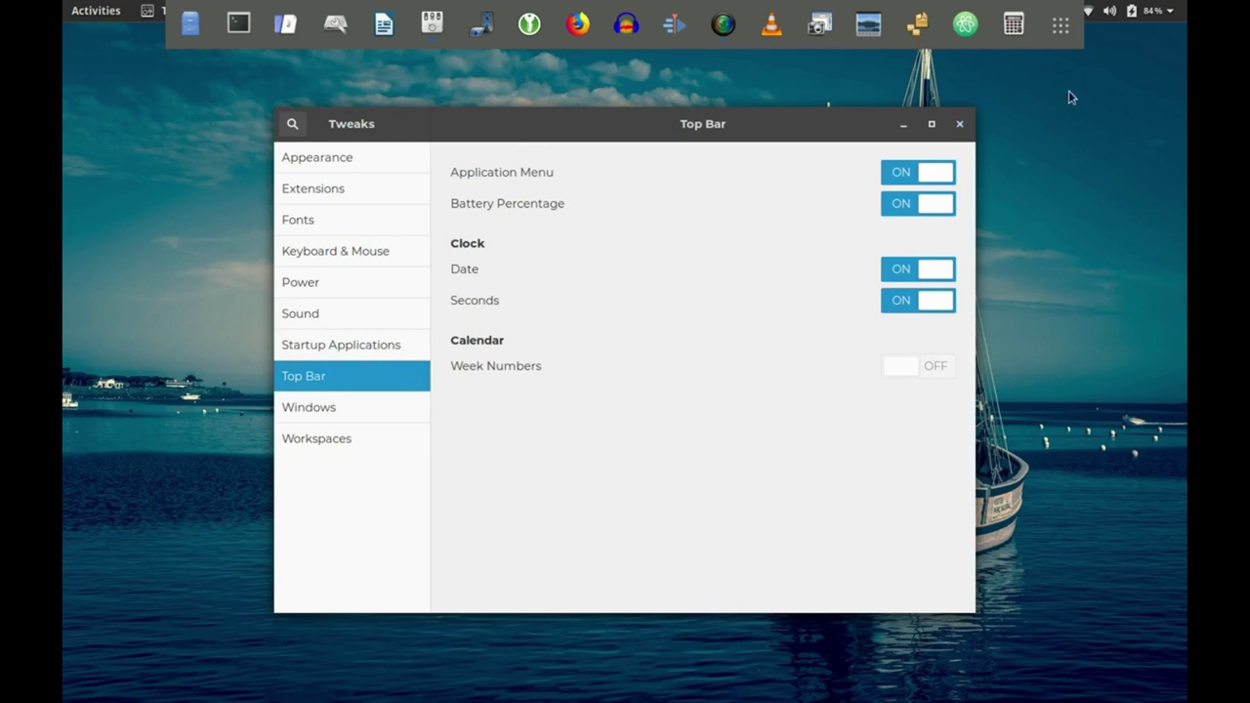
{"action": "left_click", "coordinate": [962, 124]}
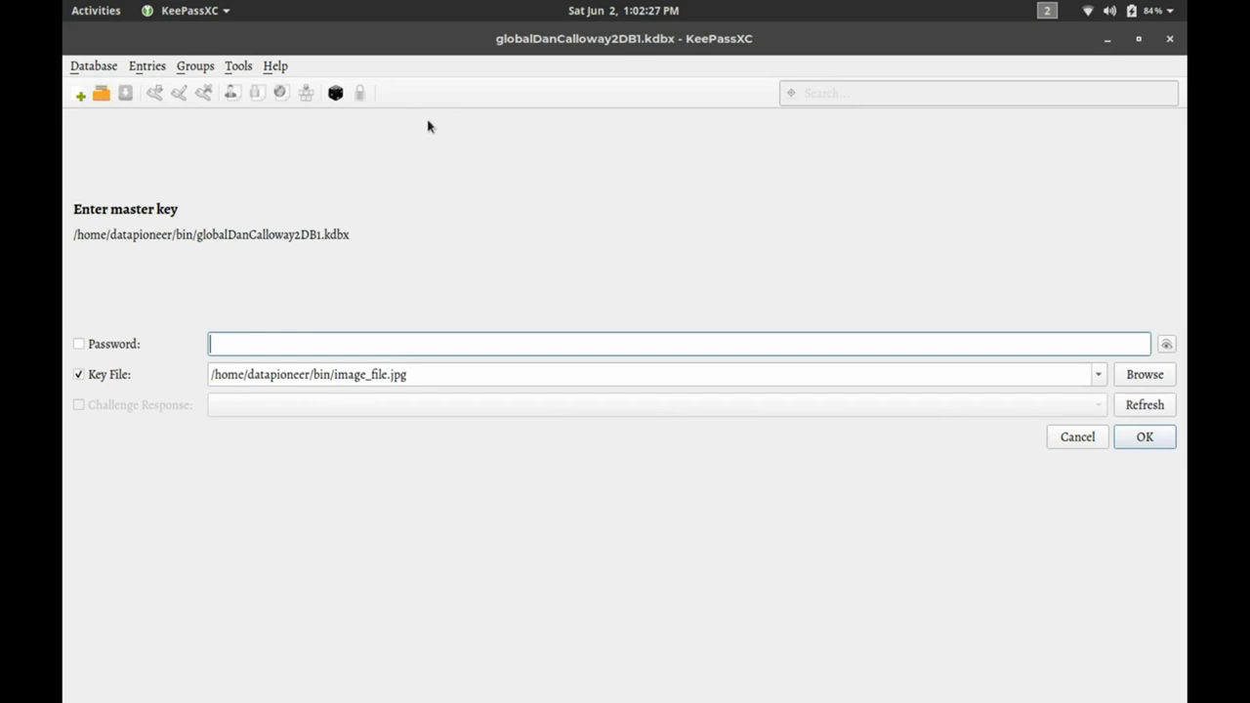
{"action": "left_click", "coordinate": [280, 71]}
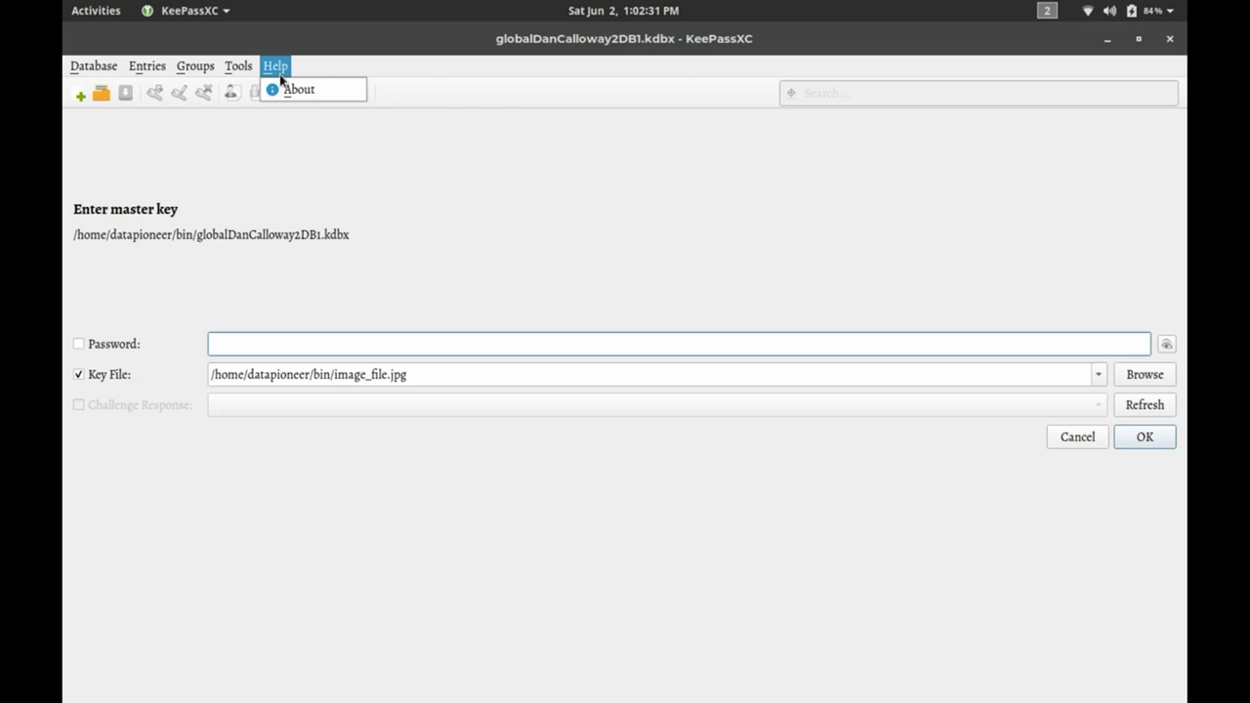
{"action": "left_click", "coordinate": [290, 89]}
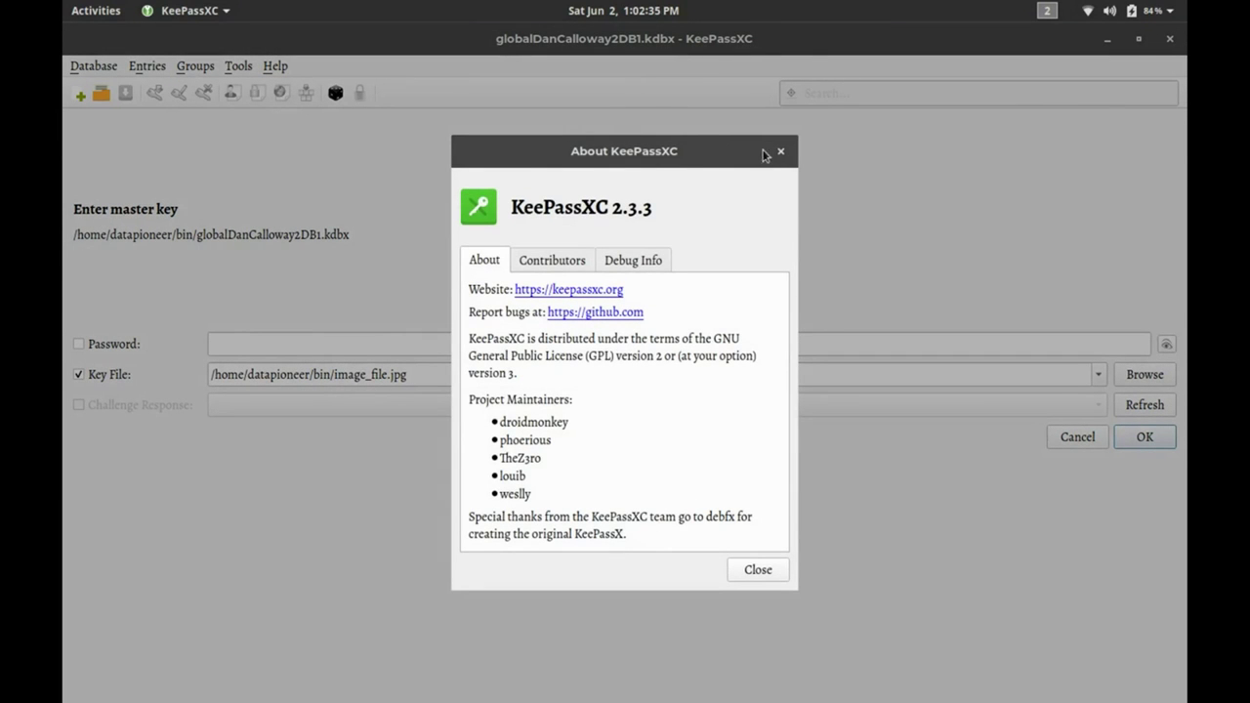
{"action": "left_click", "coordinate": [780, 155]}
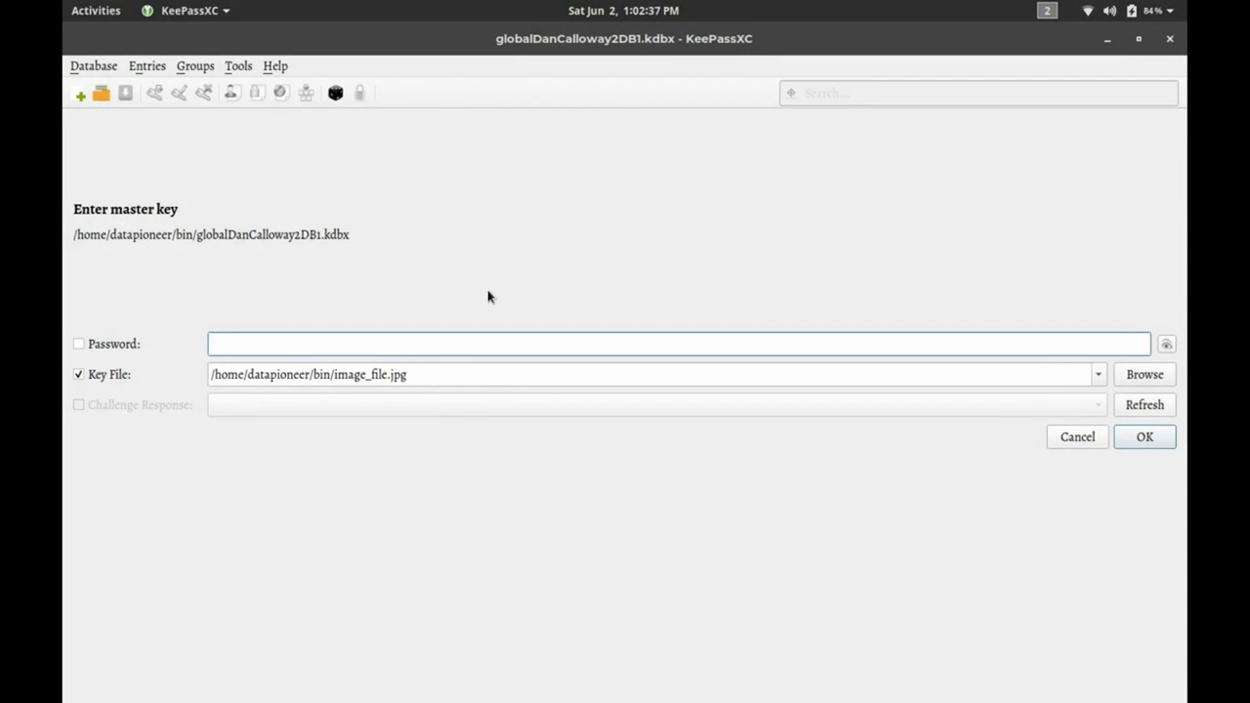
{"action": "type", "text": "password123456789012"}
{"action": "key", "text": "Return"}
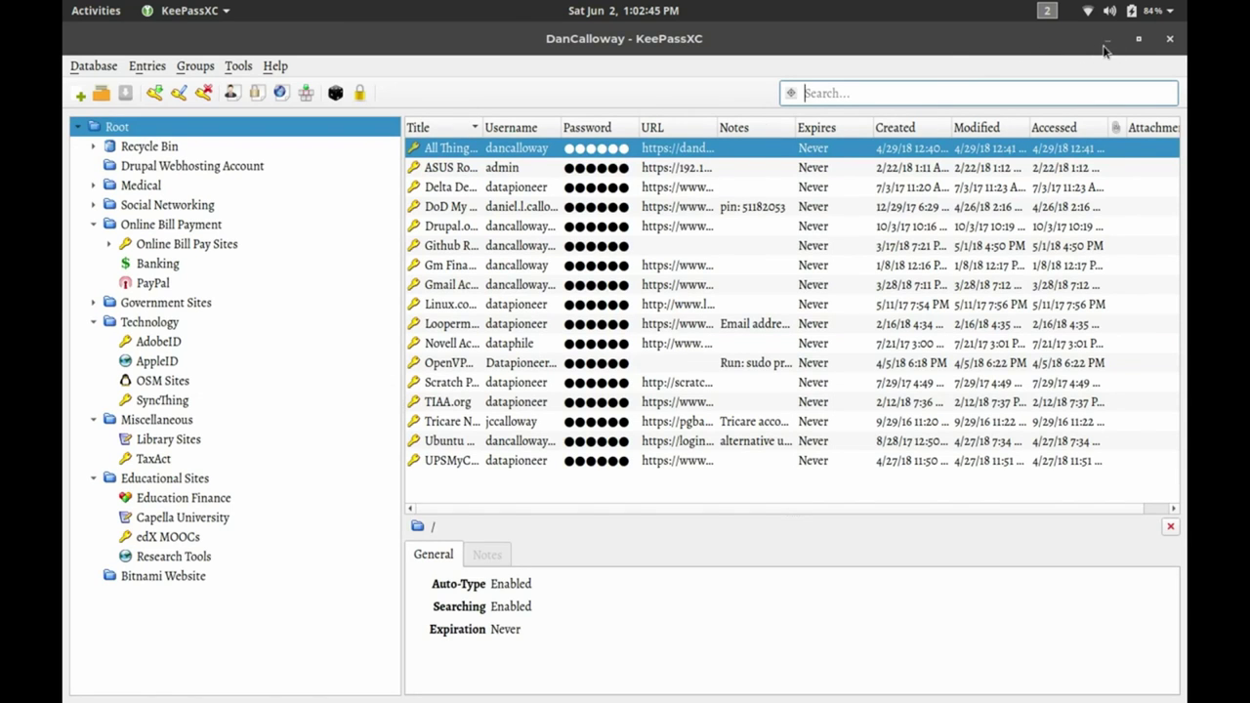
{"action": "left_click", "coordinate": [1169, 41]}
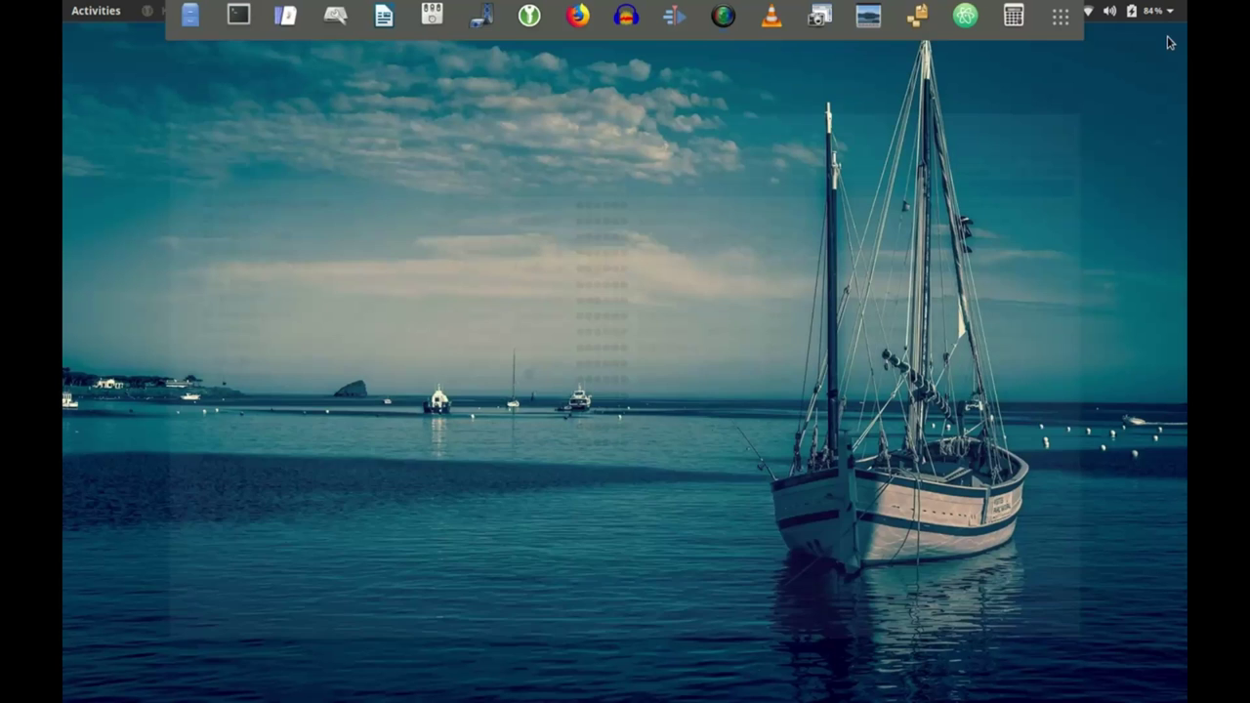
{"action": "left_click", "coordinate": [576, 24]}
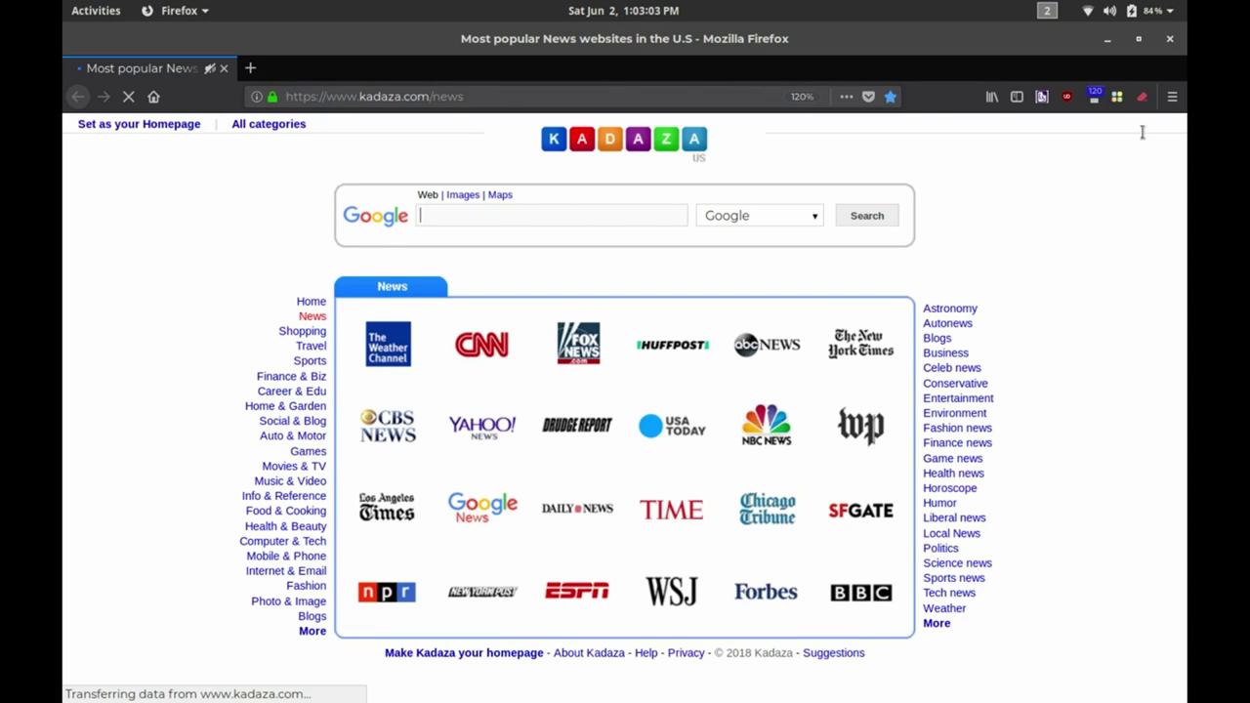
{"action": "left_click", "coordinate": [1172, 97]}
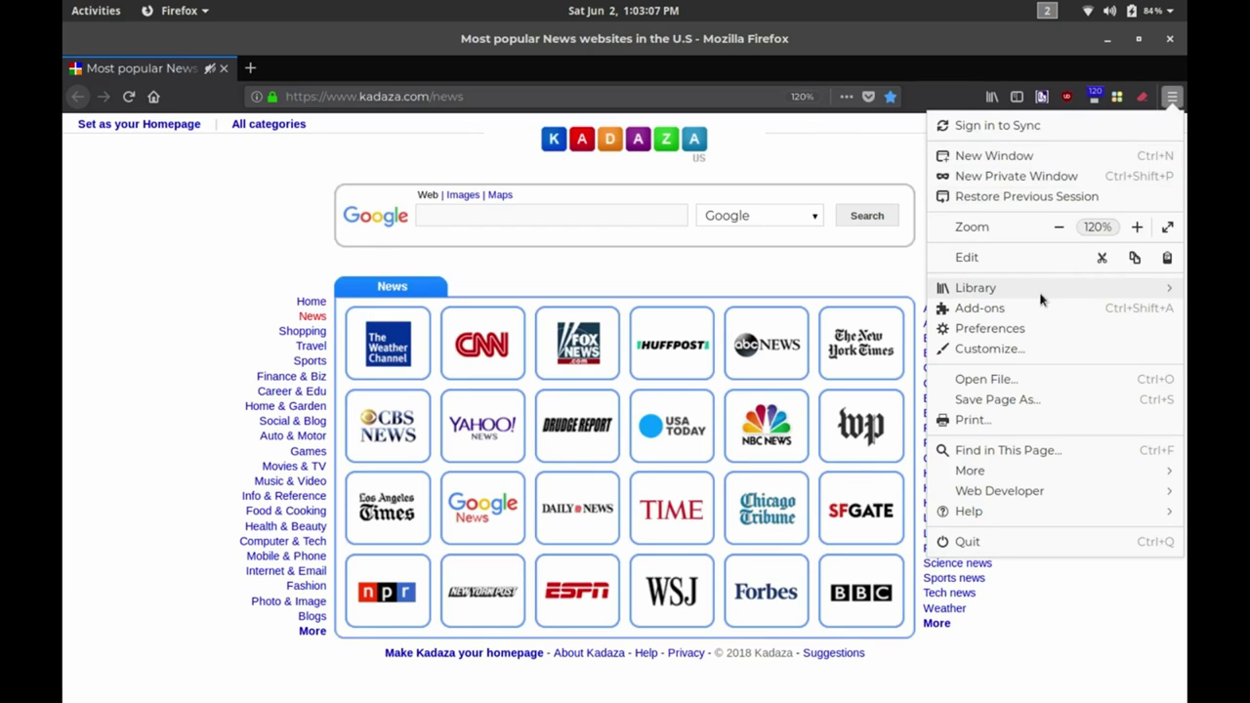
{"action": "left_click", "coordinate": [977, 511]}
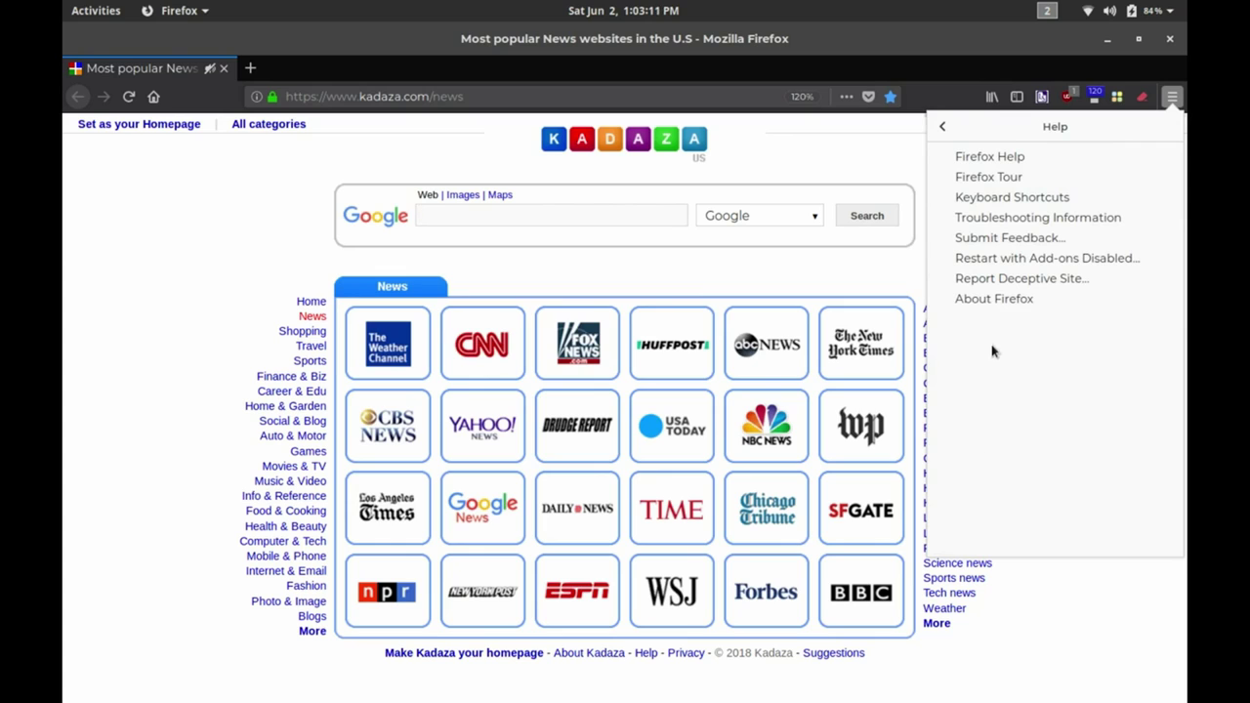
{"action": "left_click", "coordinate": [994, 299]}
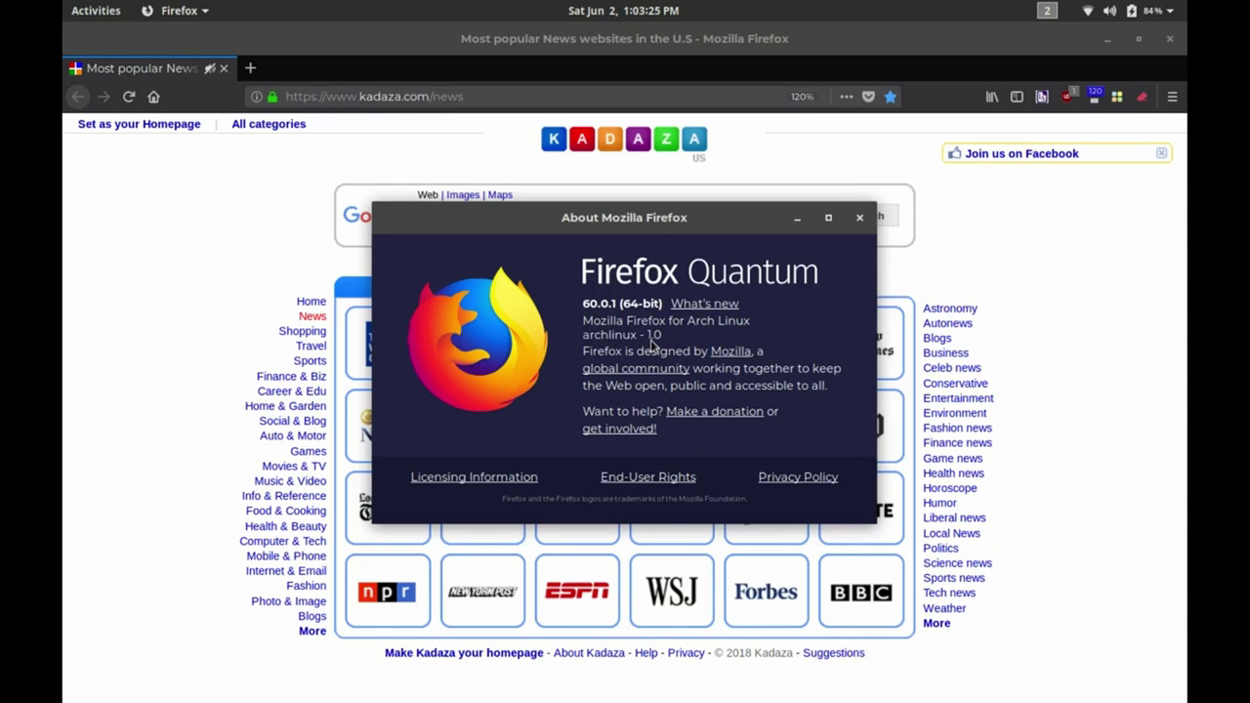
{"action": "left_click", "coordinate": [860, 219]}
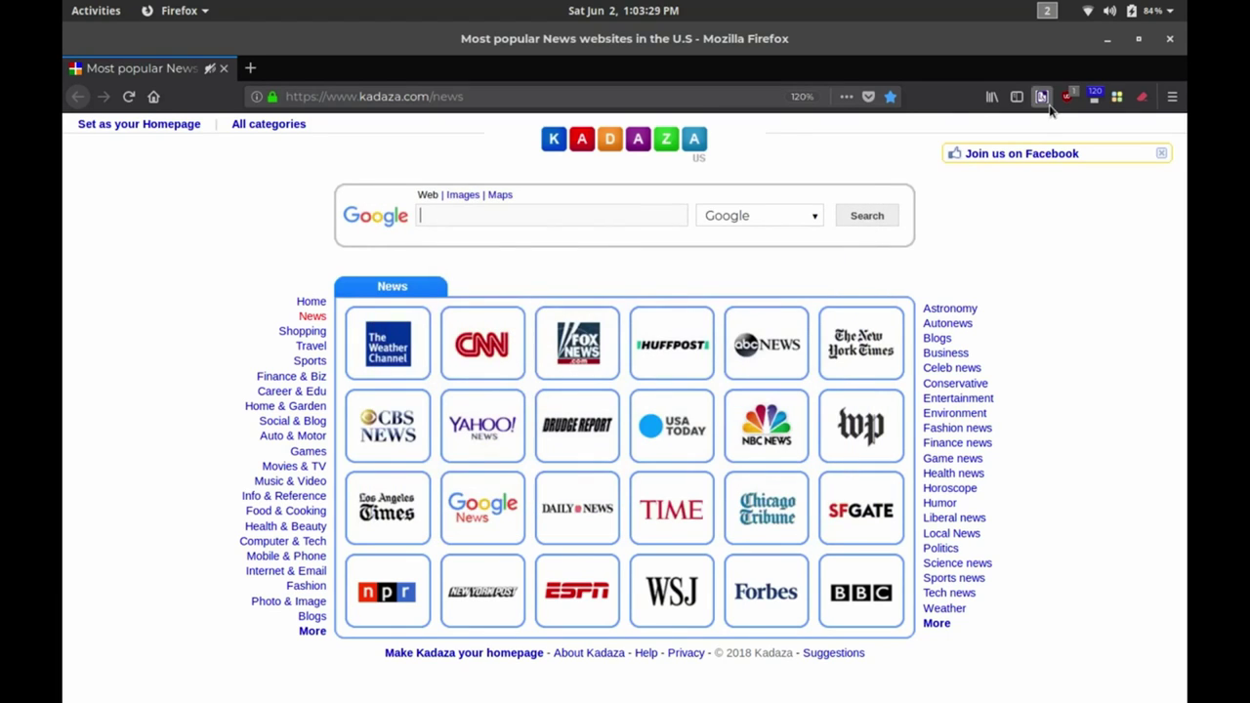
{"action": "left_click", "coordinate": [1176, 42]}
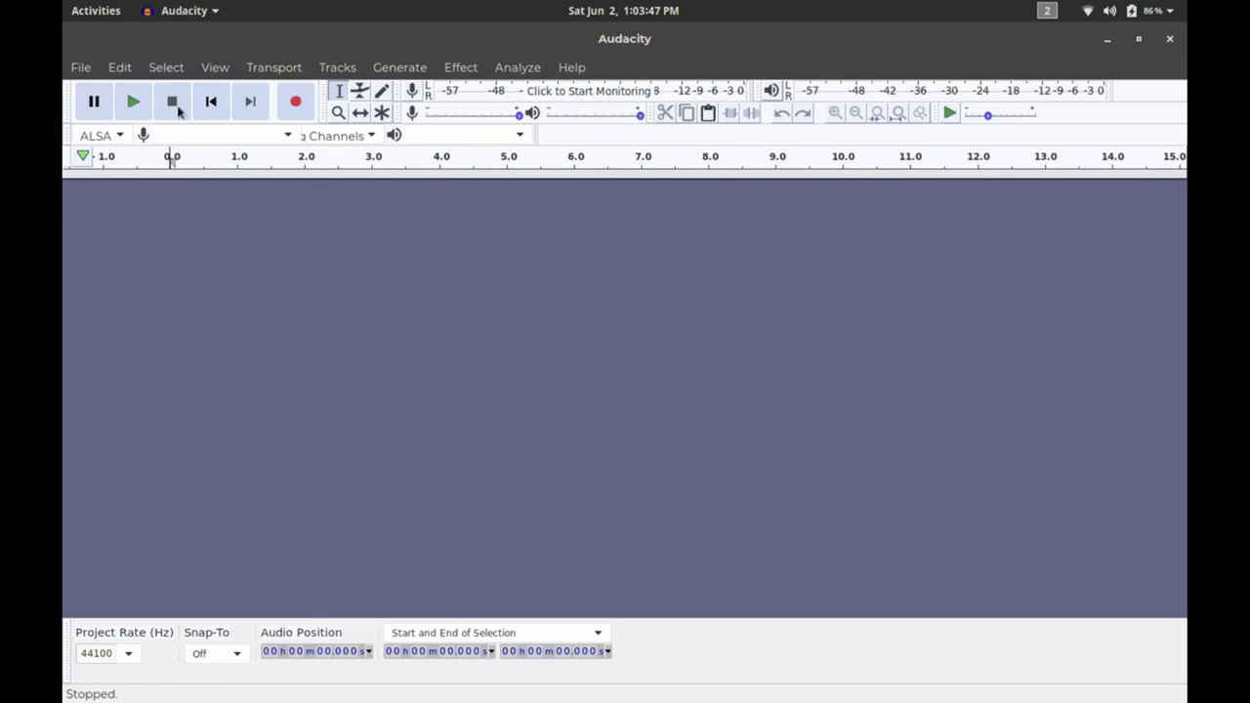
{"action": "left_click", "coordinate": [82, 68]}
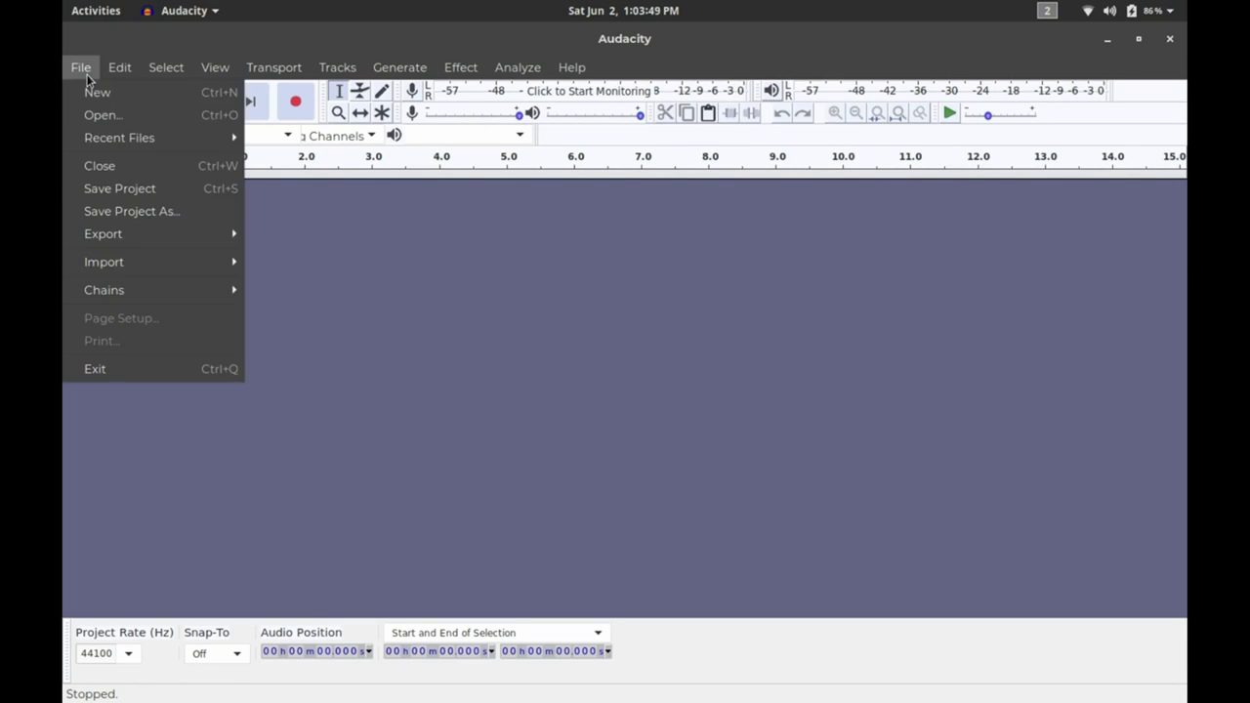
{"action": "left_click", "coordinate": [98, 115]}
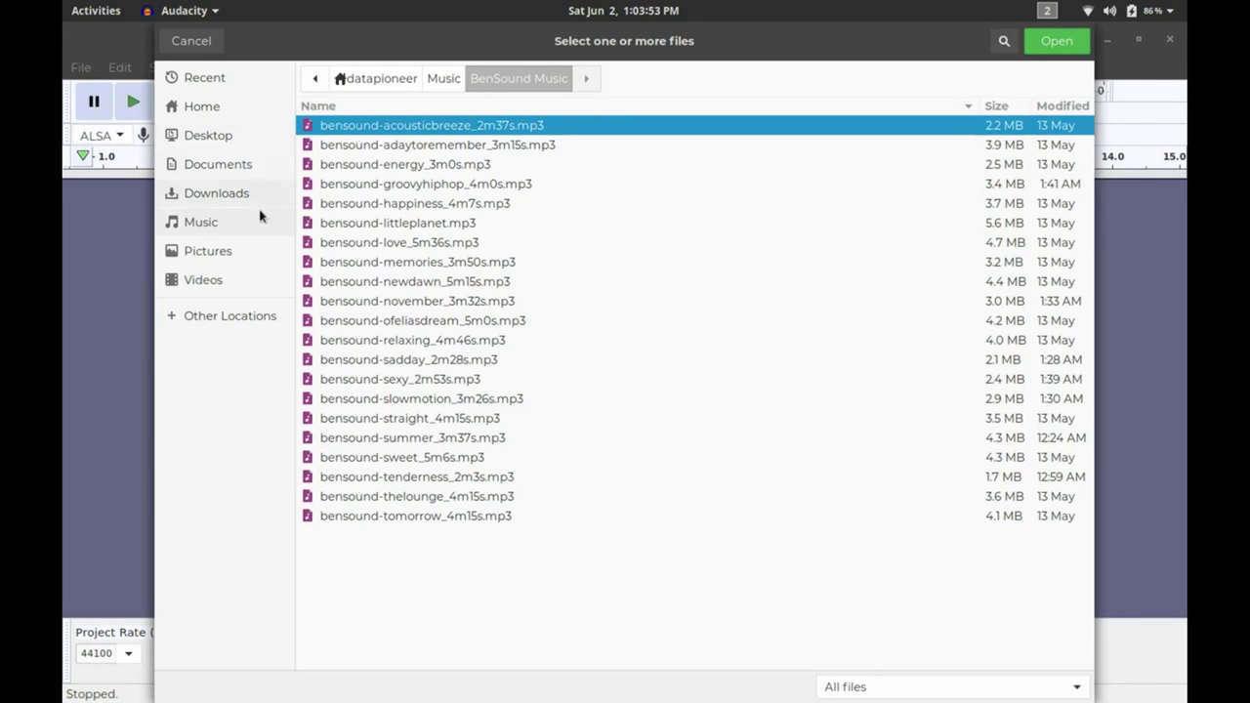
{"action": "left_click", "coordinate": [341, 244]}
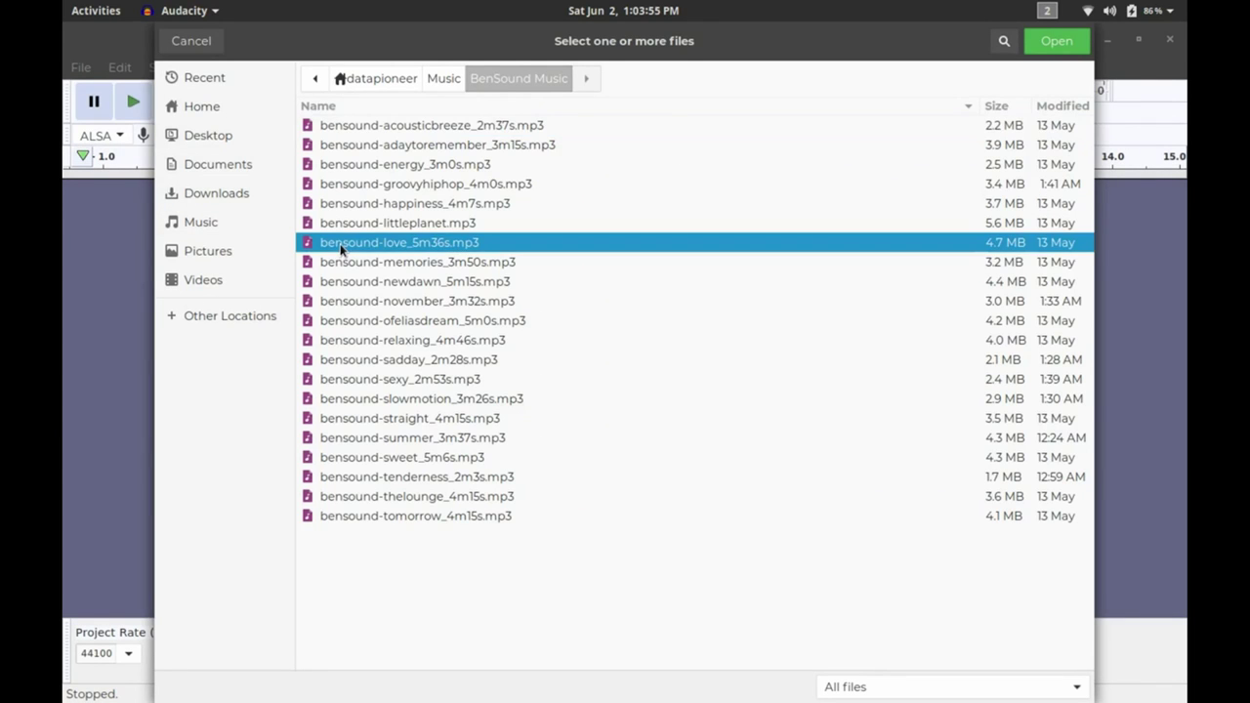
{"action": "left_click", "coordinate": [1048, 44]}
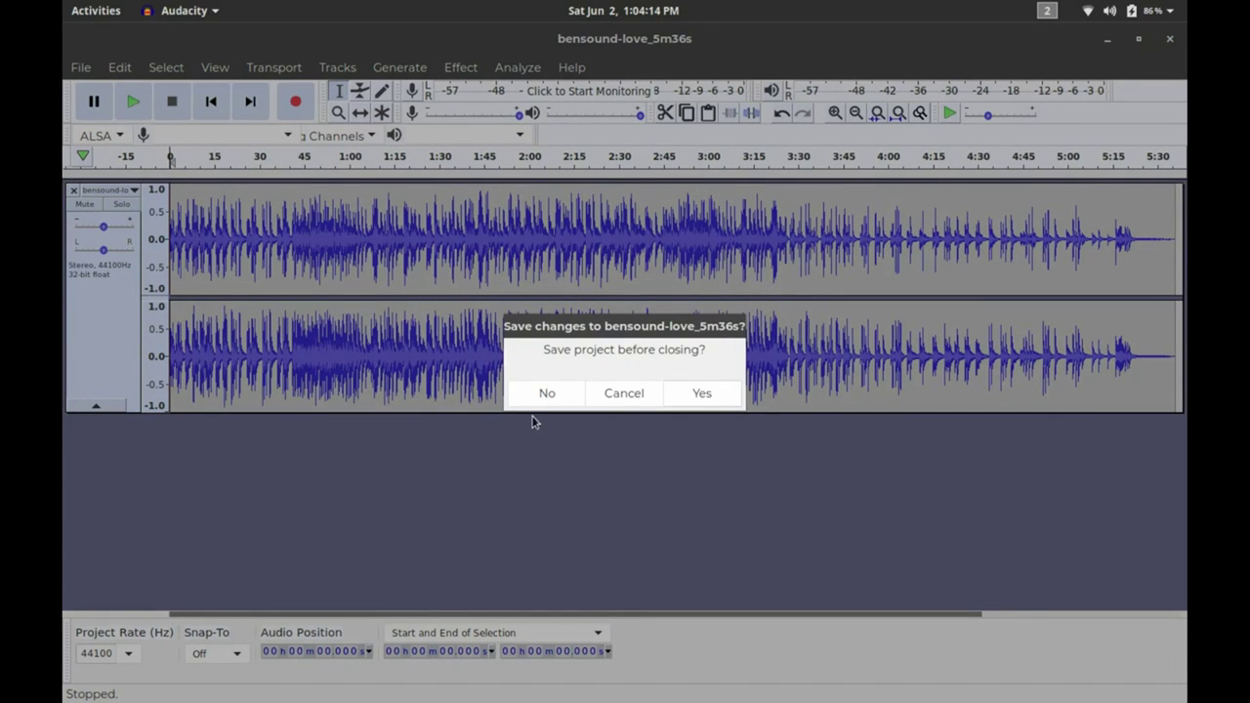
{"action": "left_click", "coordinate": [534, 403]}
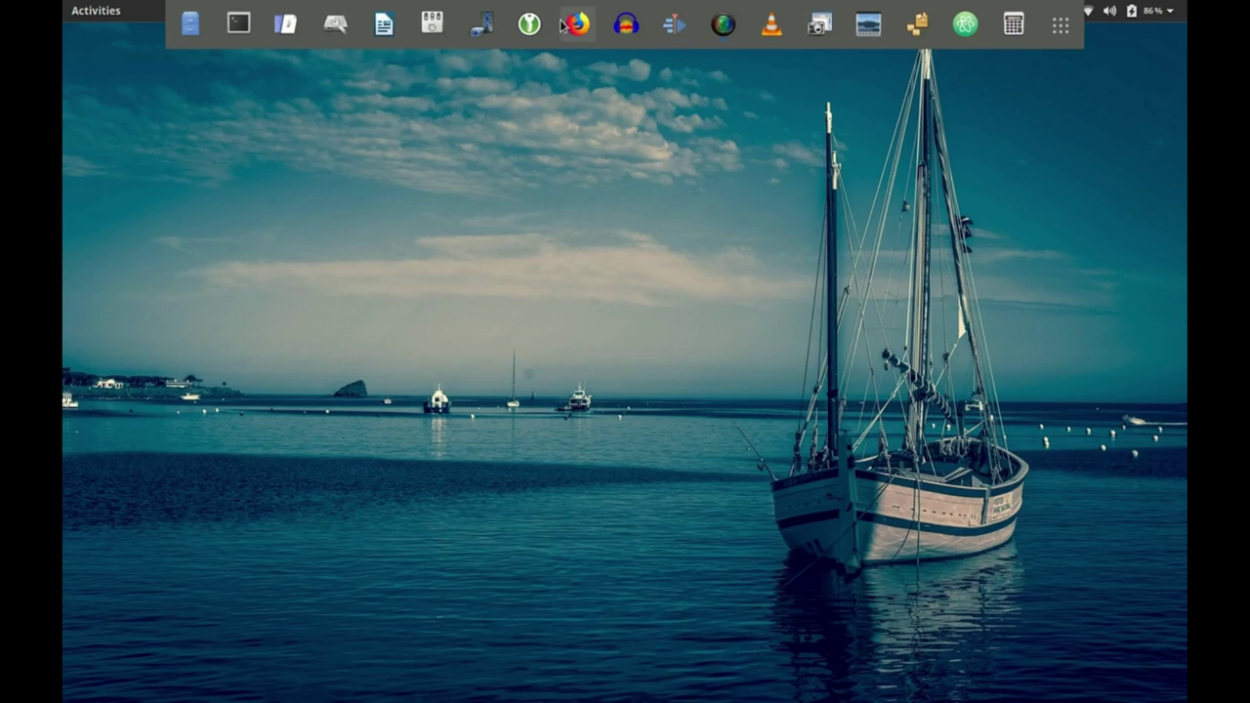
Launch Kdenlive and start a new project.
{"action": "left_click", "coordinate": [675, 26]}
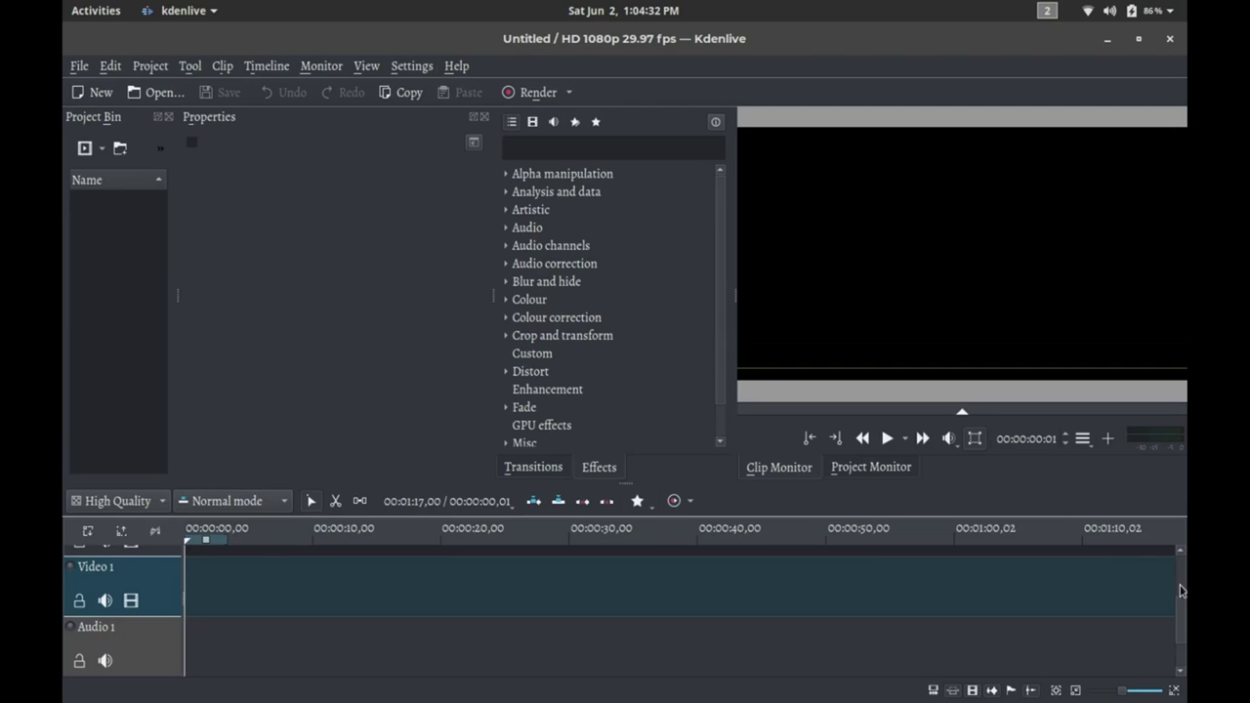
{"action": "scroll", "coordinate": [1180, 591], "scroll_direction": "up", "scroll_amount": 2}
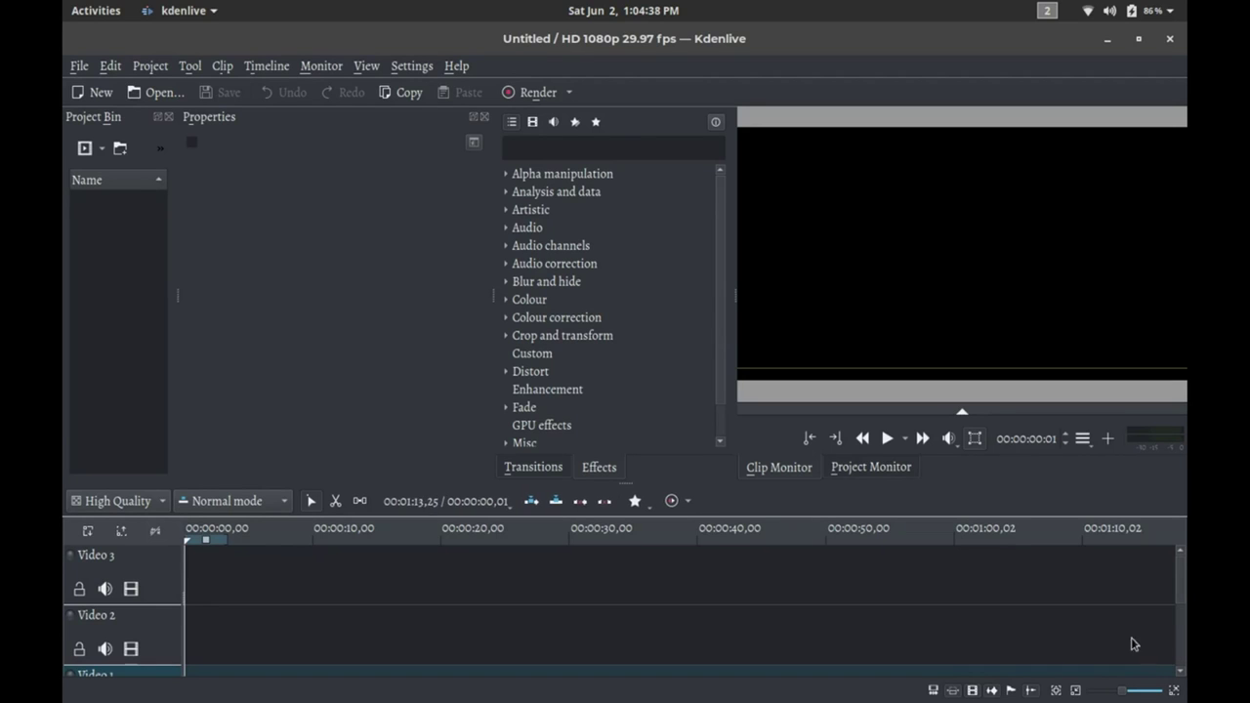
{"action": "scroll", "coordinate": [1180, 588], "scroll_direction": "down", "scroll_amount": 3}
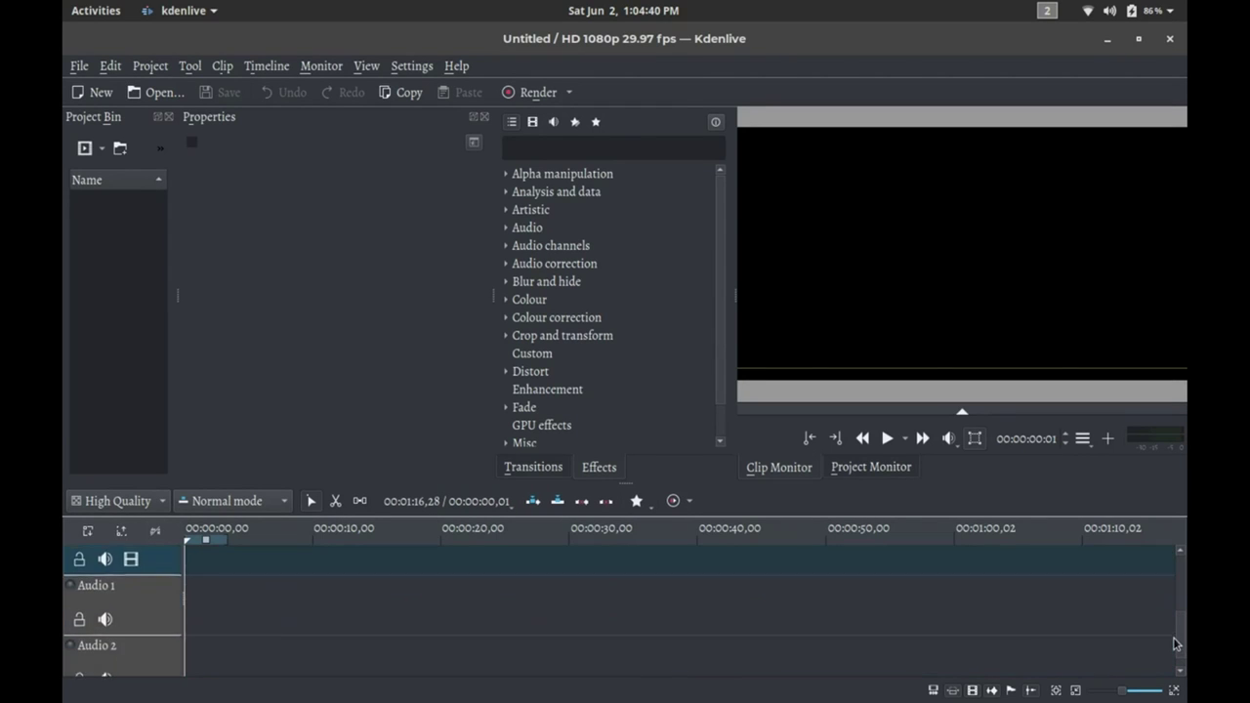
{"action": "scroll", "coordinate": [1176, 574], "scroll_direction": "up", "scroll_amount": 3}
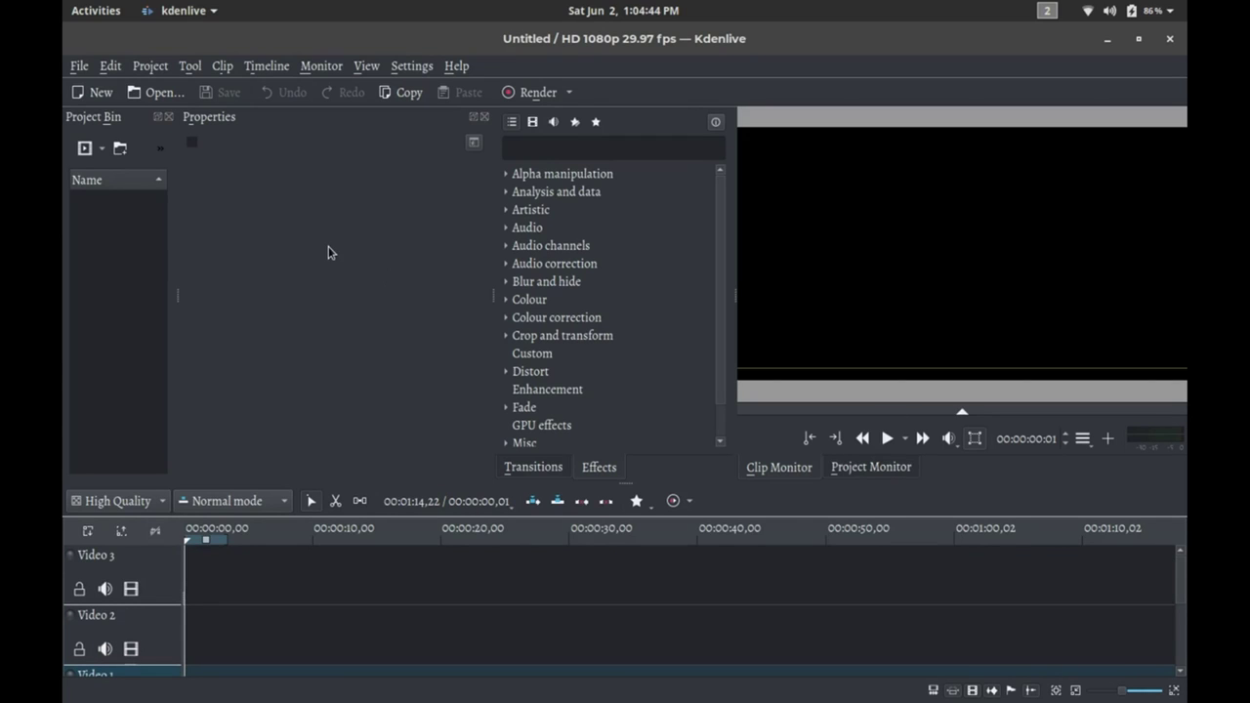
{"action": "left_click", "coordinate": [98, 94]}
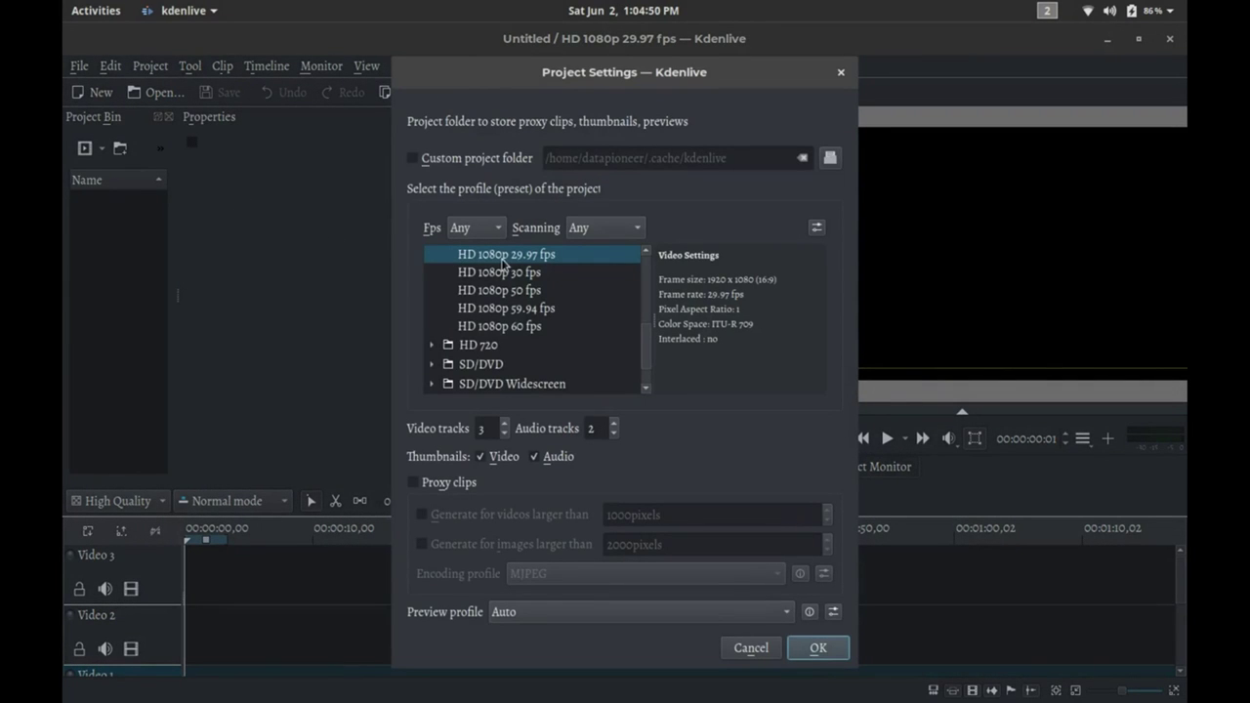
Lower the video track count, accept the project settings, and close Kdenlive.
{"action": "left_click", "coordinate": [506, 439]}
{"action": "left_click", "coordinate": [814, 649]}
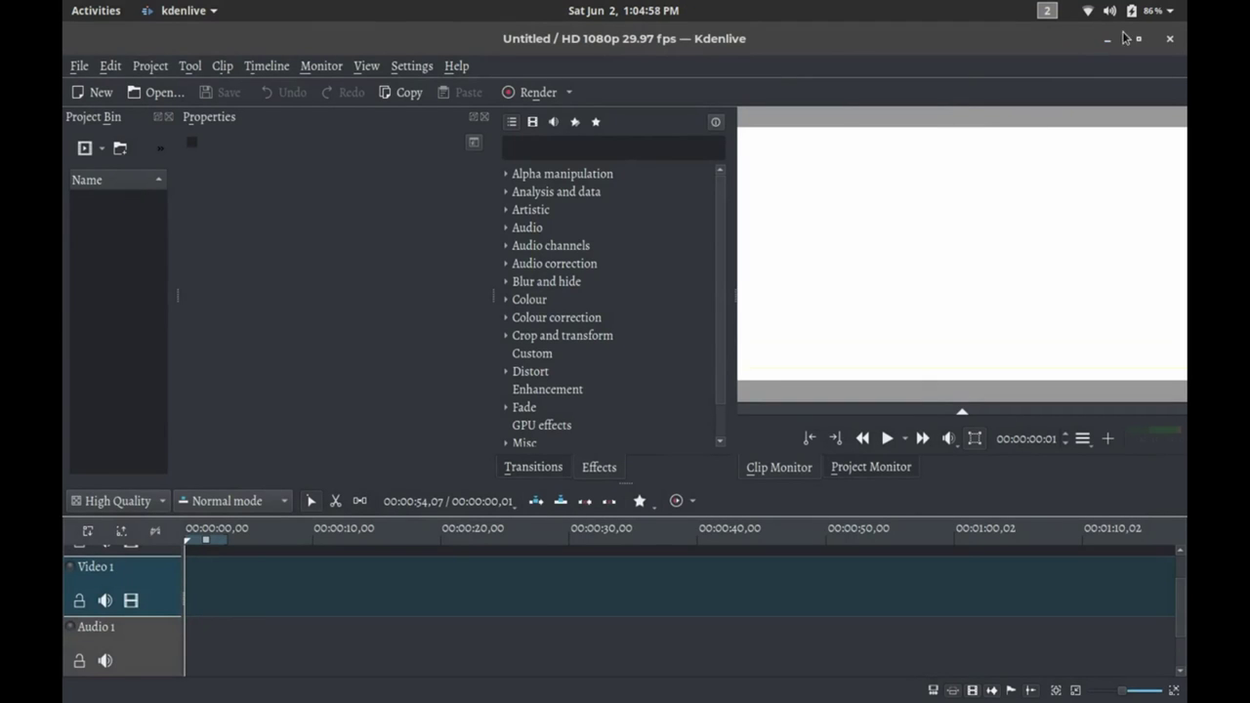
{"action": "left_click", "coordinate": [1171, 42]}
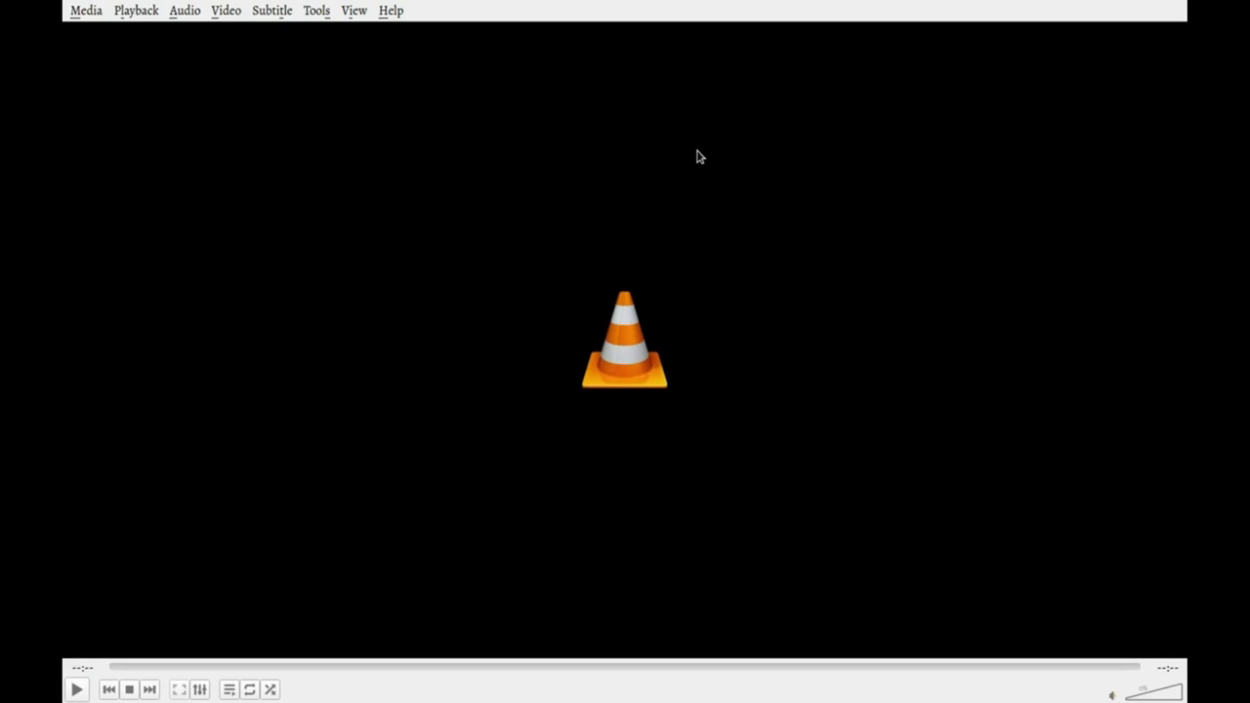
View VLC's About box showing version 3.0.2 Vetinari, dismiss it, and quit from the Media menu.
{"action": "left_click", "coordinate": [98, 17]}
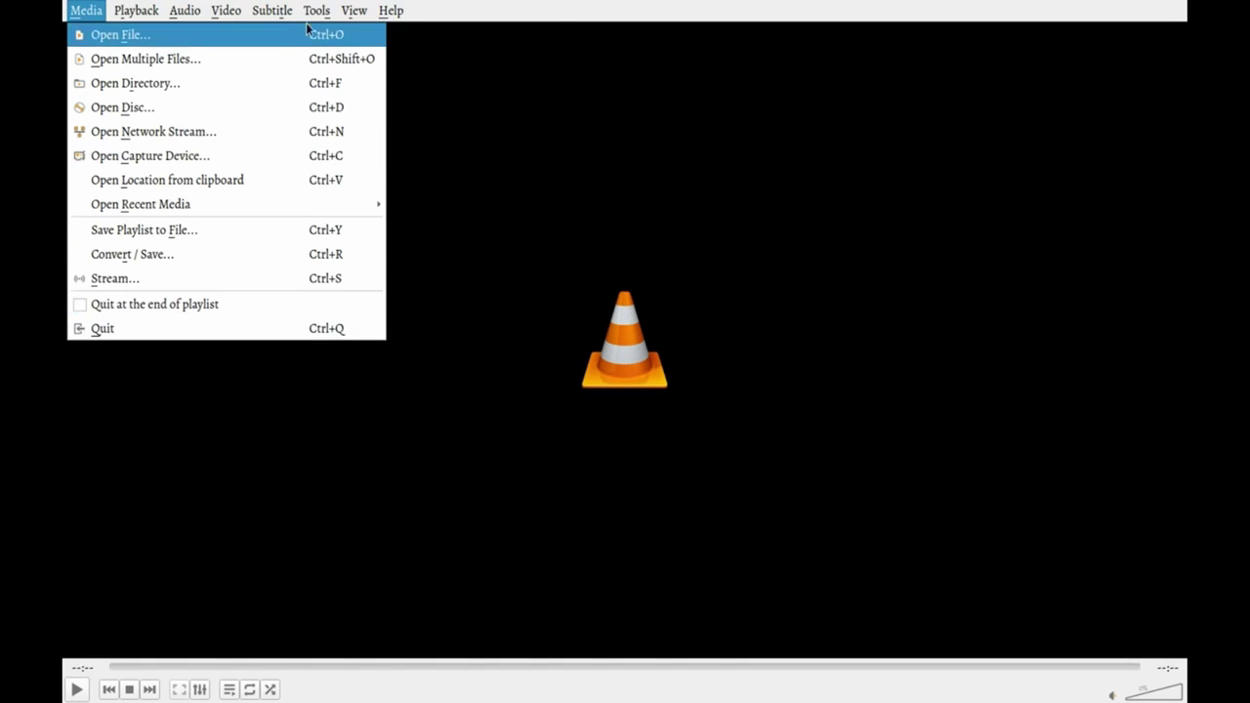
{"action": "mouse_move", "coordinate": [322, 9]}
{"action": "mouse_move", "coordinate": [391, 10]}
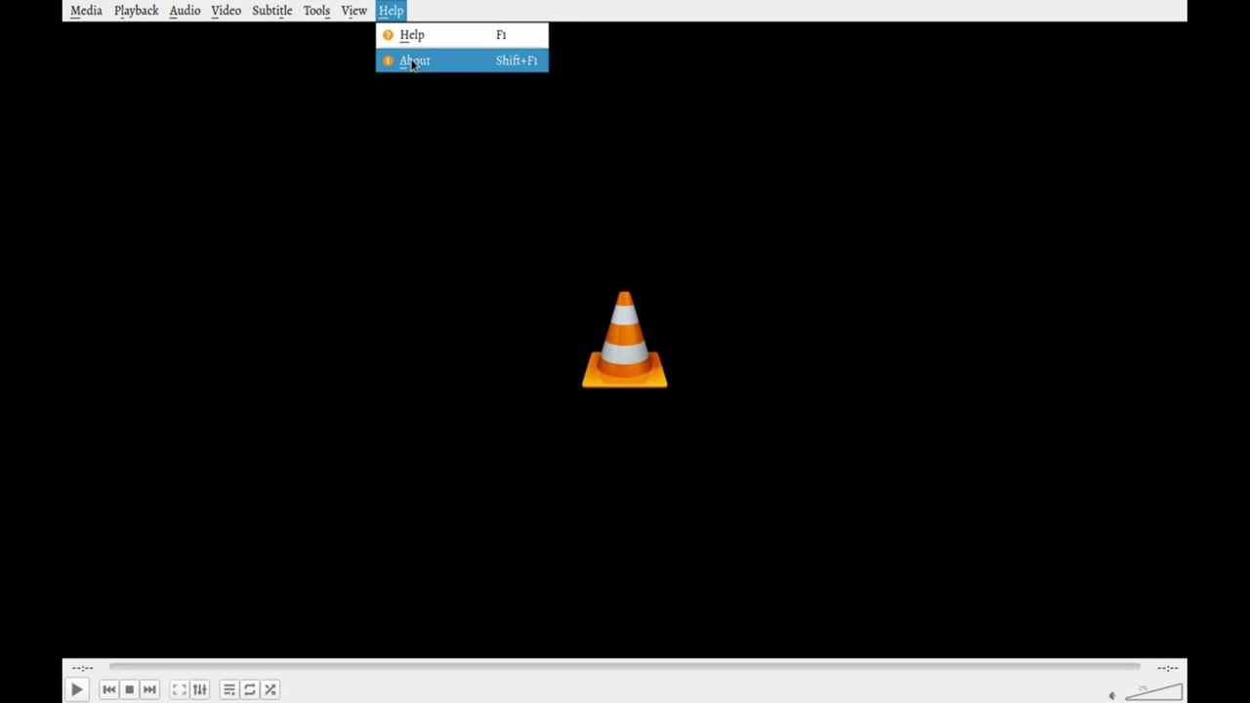
{"action": "left_click", "coordinate": [412, 63]}
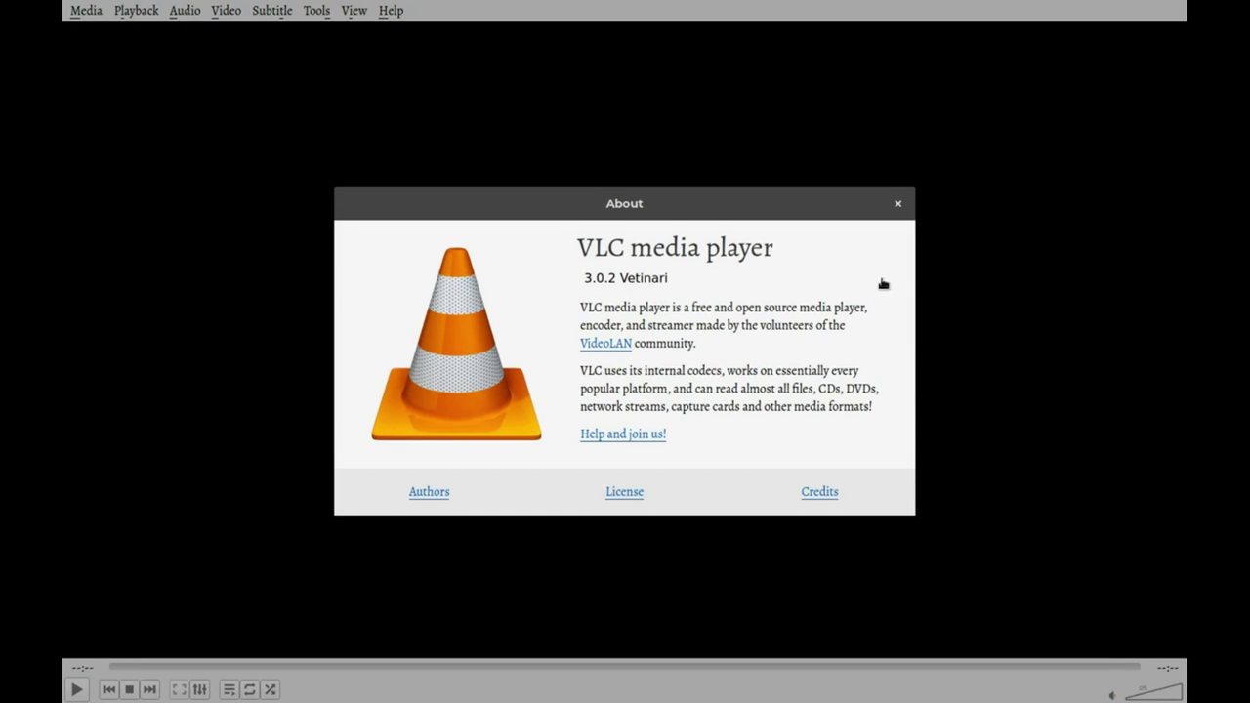
{"action": "left_click", "coordinate": [899, 206]}
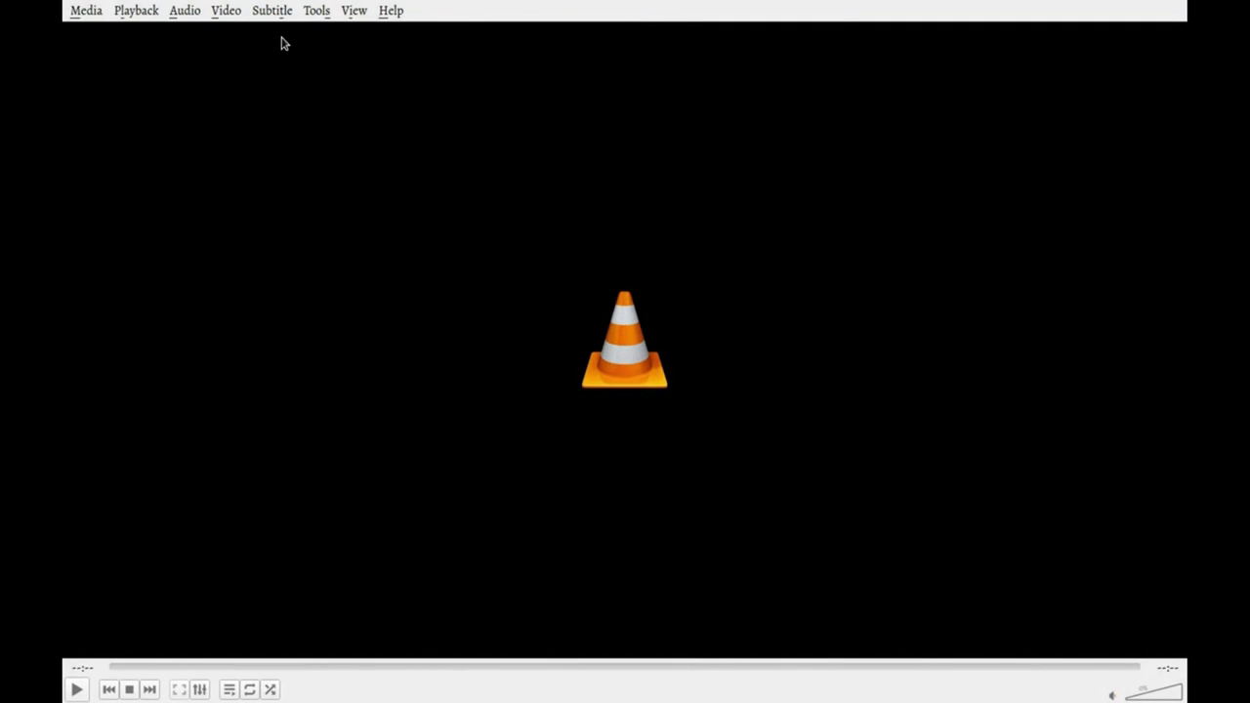
{"action": "left_click", "coordinate": [86, 11]}
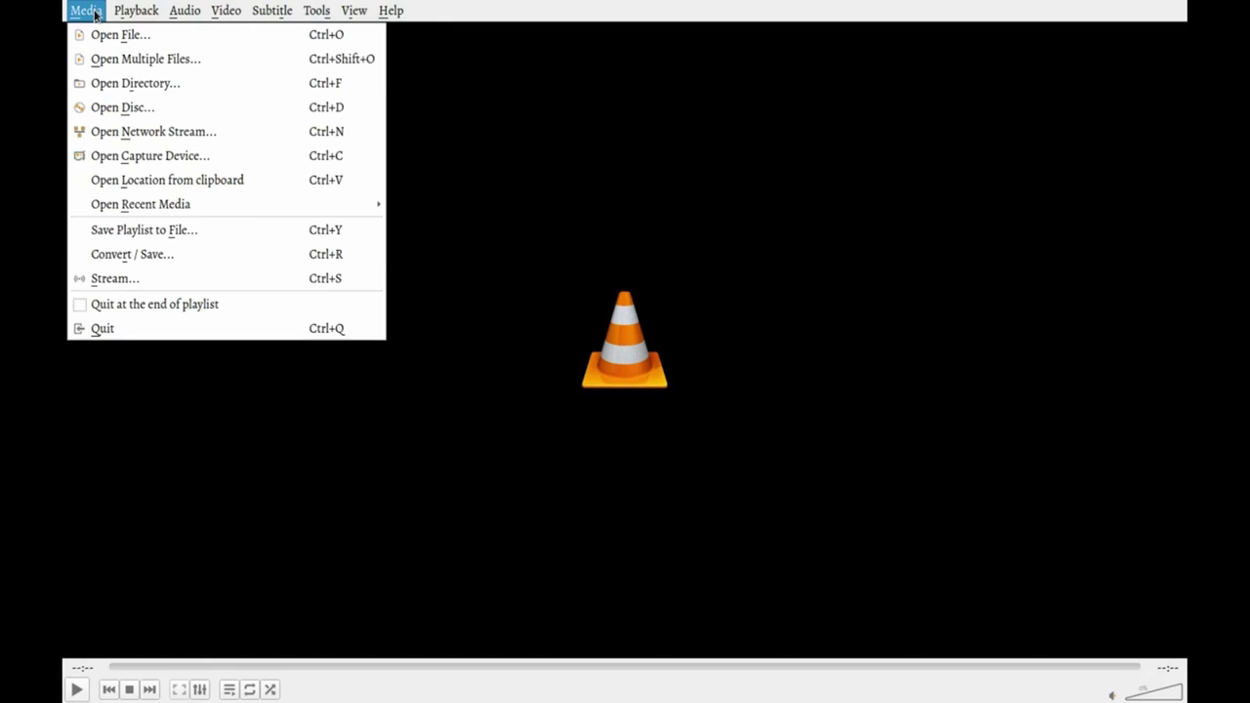
{"action": "left_click", "coordinate": [143, 319]}
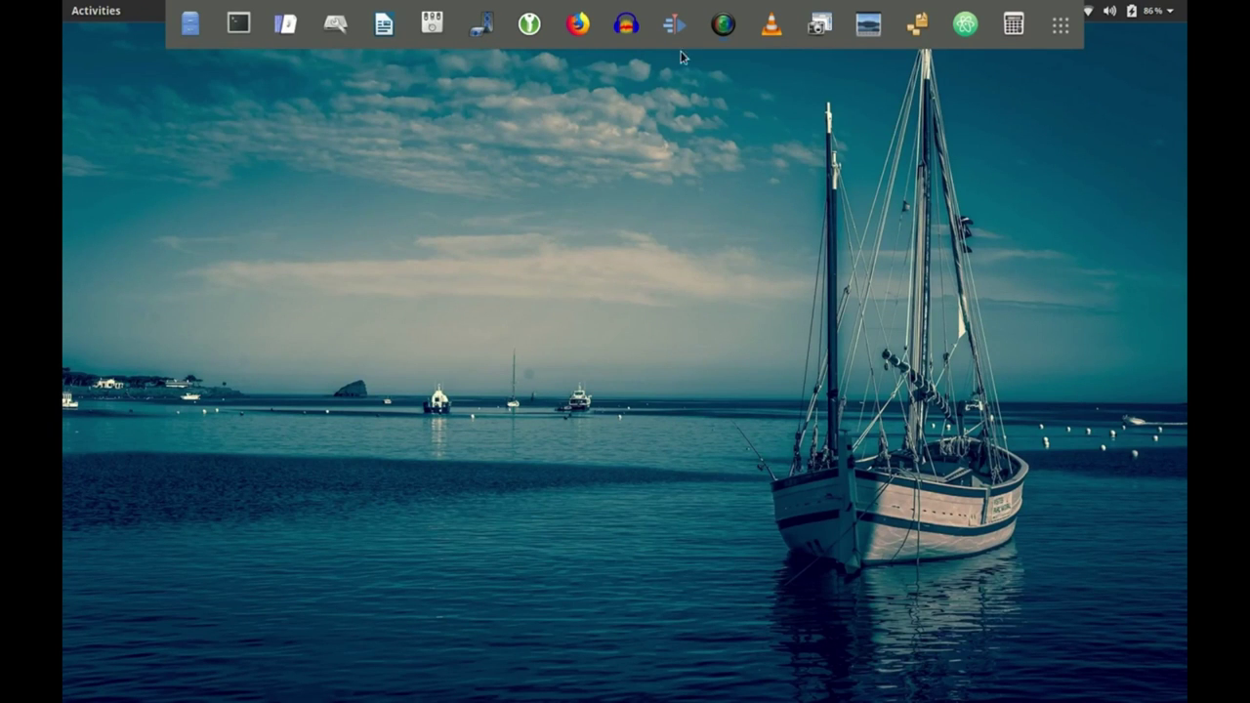
Capture the whole screen with Screenshot and save it as Desktop.png in Pictures.
{"action": "left_click", "coordinate": [820, 24]}
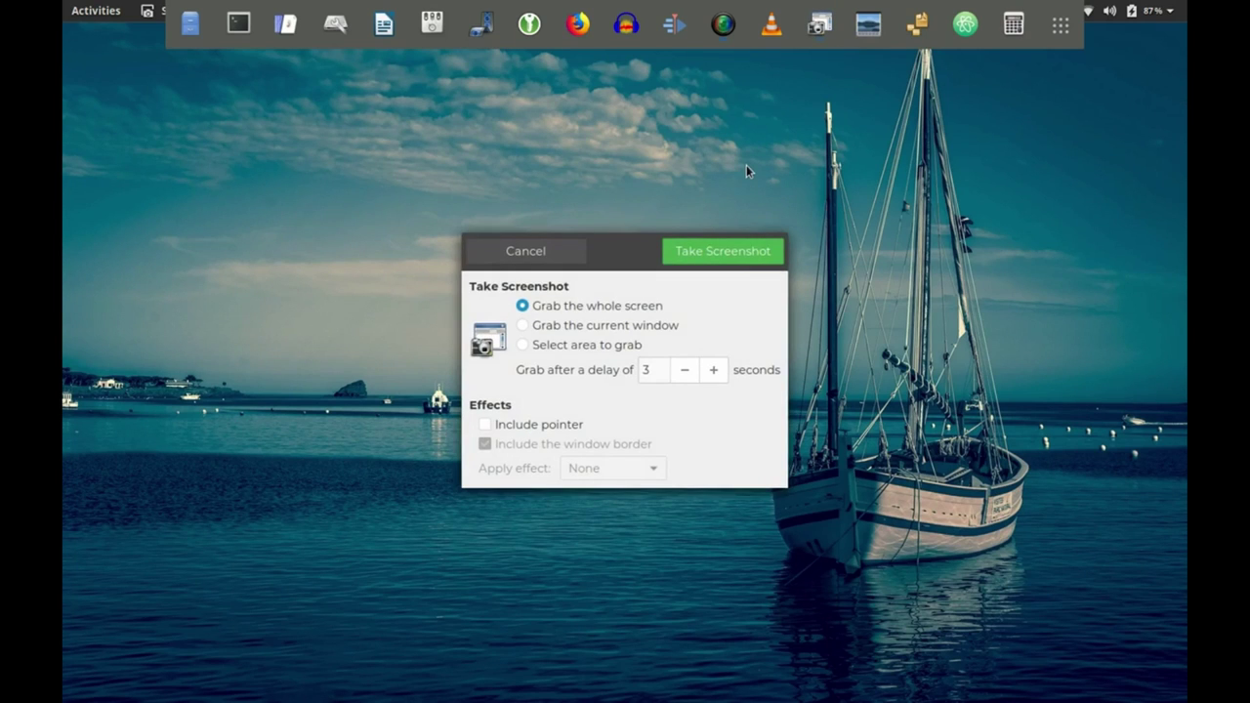
{"action": "left_click", "coordinate": [722, 252]}
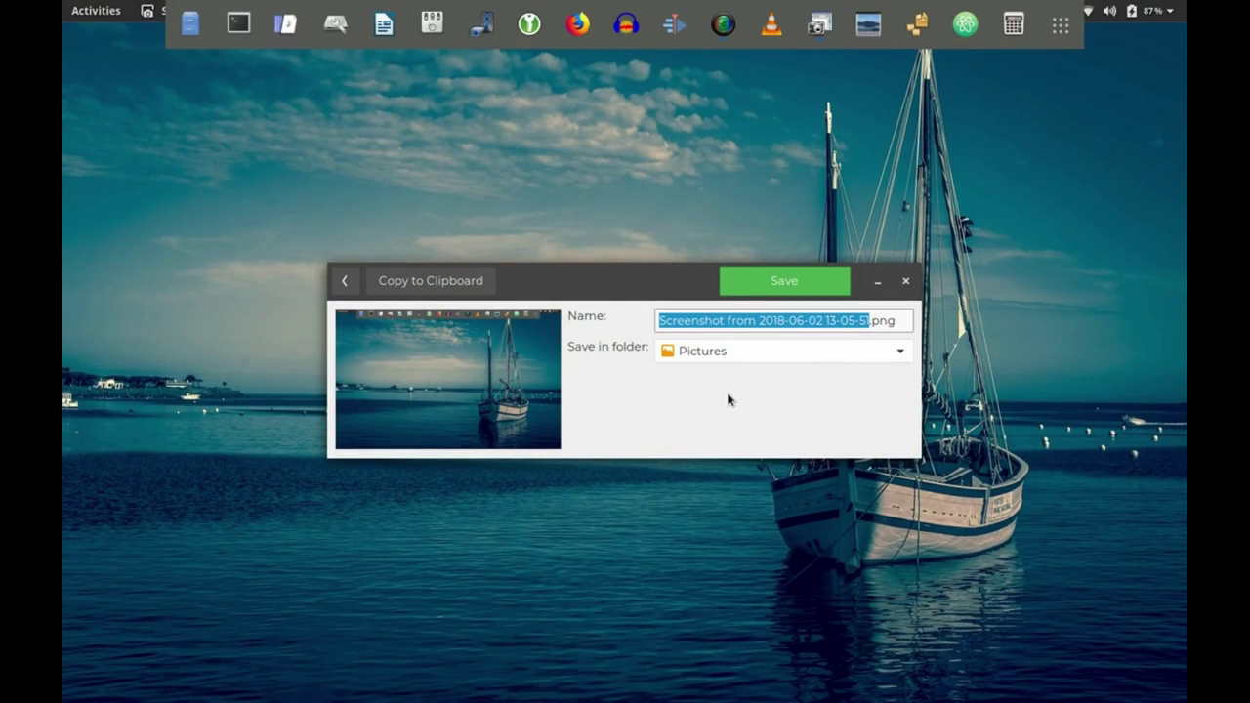
{"action": "type", "text": "Desktop"}
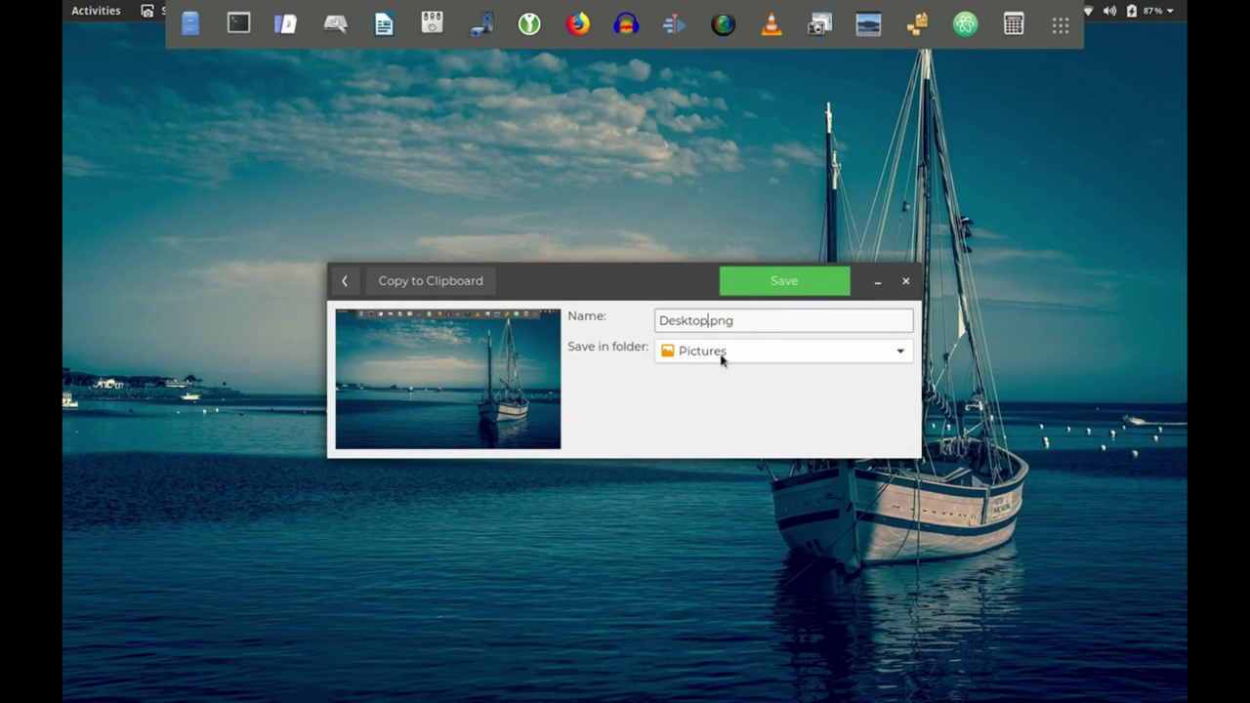
{"action": "left_click", "coordinate": [740, 288]}
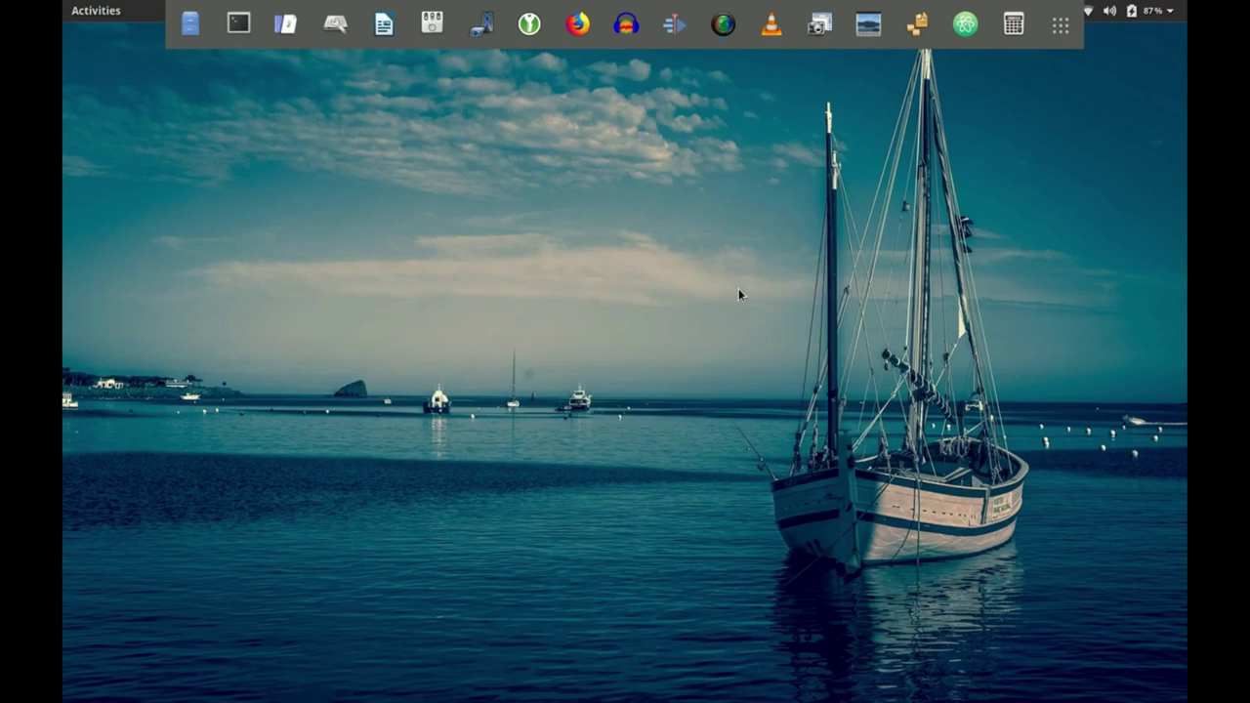
Launch LXImage and show its About box identifying LXImage-Qt.
{"action": "left_click", "coordinate": [867, 33]}
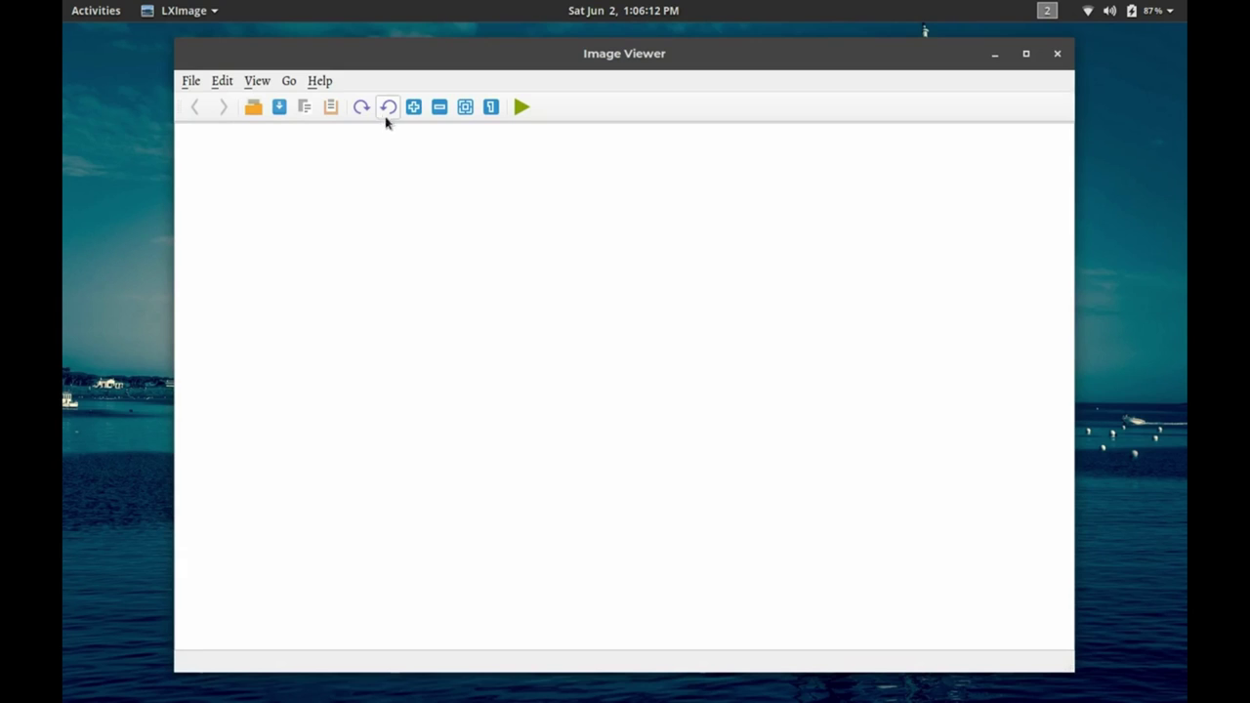
{"action": "left_click", "coordinate": [320, 84]}
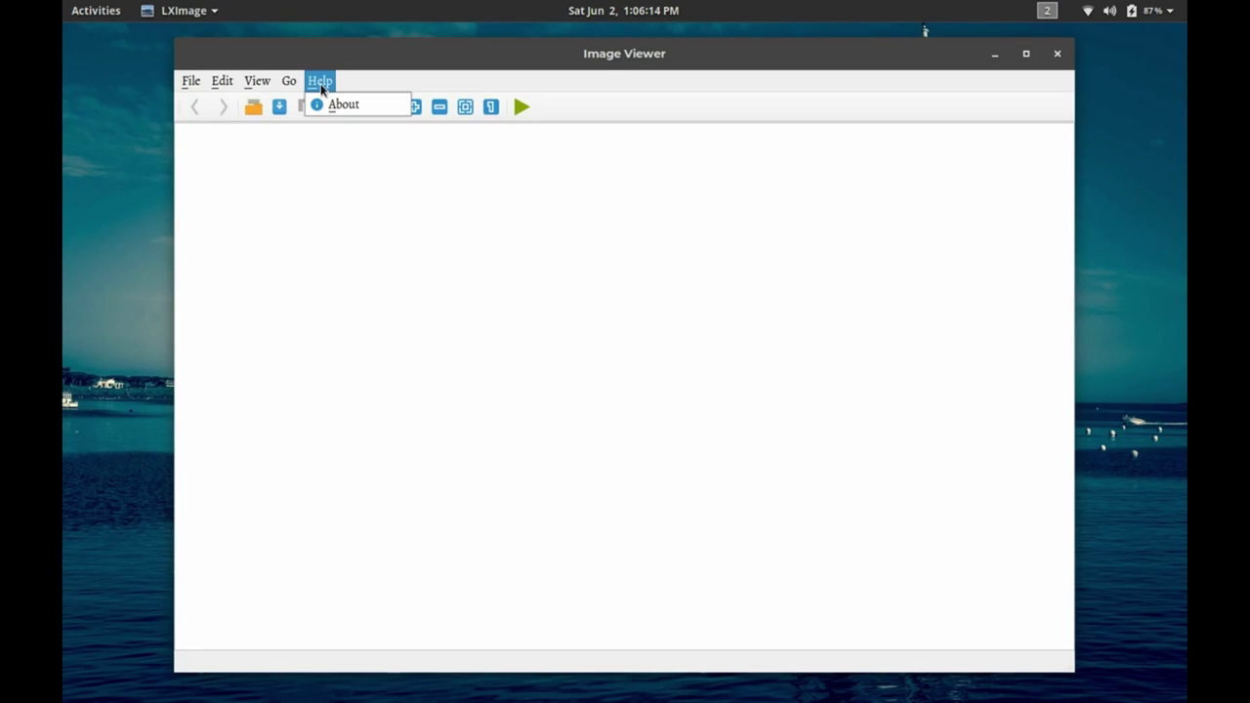
{"action": "left_click", "coordinate": [333, 107]}
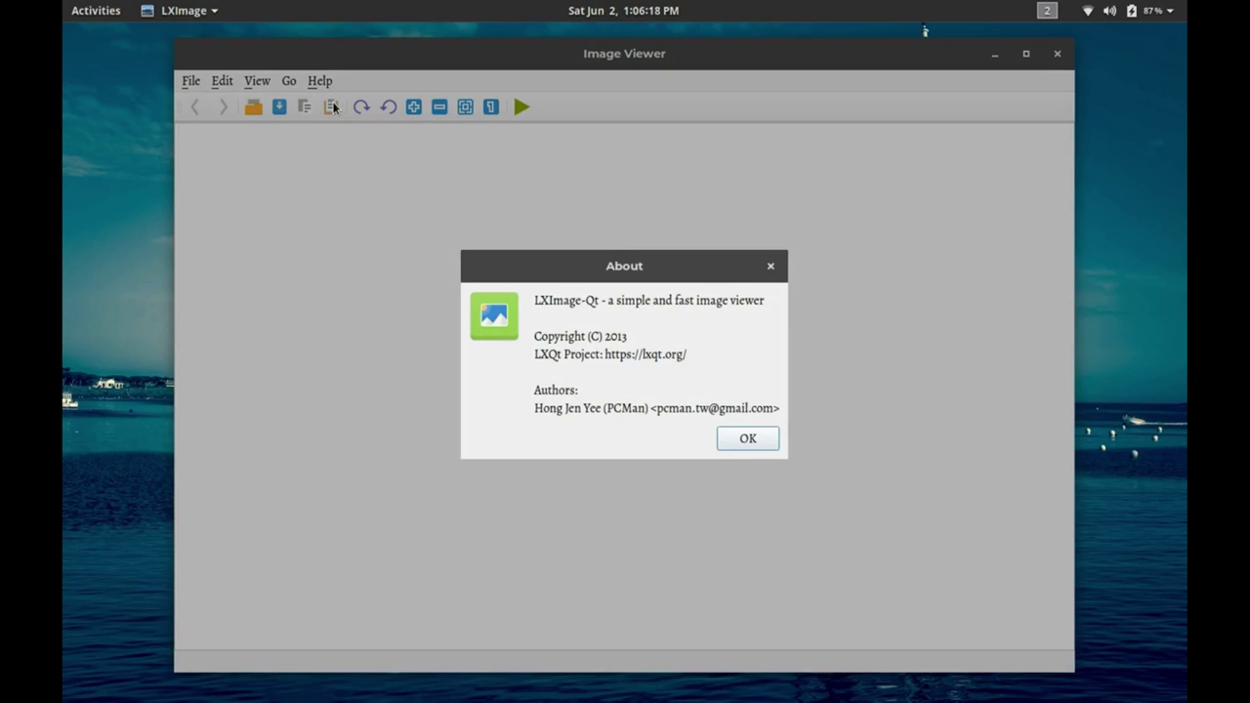
Dismiss the About box, view Desktop.png from Pictures at 1440x900, then close LXImage.
{"action": "left_click", "coordinate": [748, 441]}
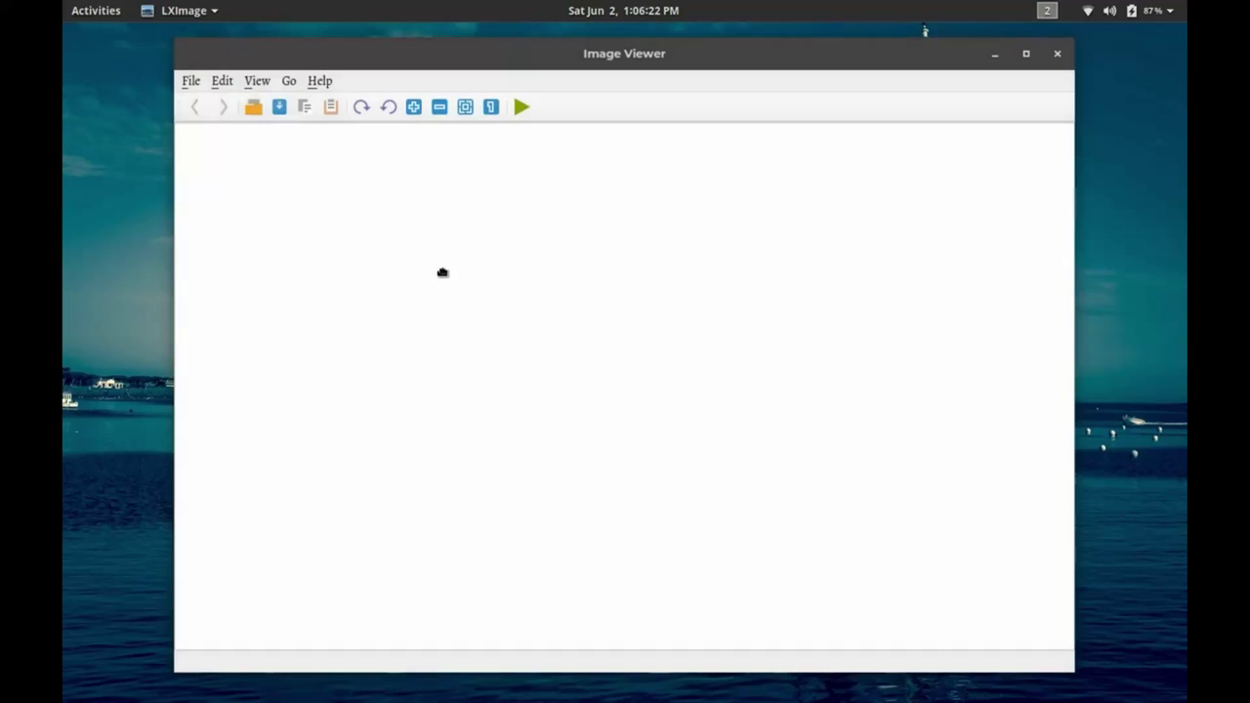
{"action": "left_click", "coordinate": [194, 81]}
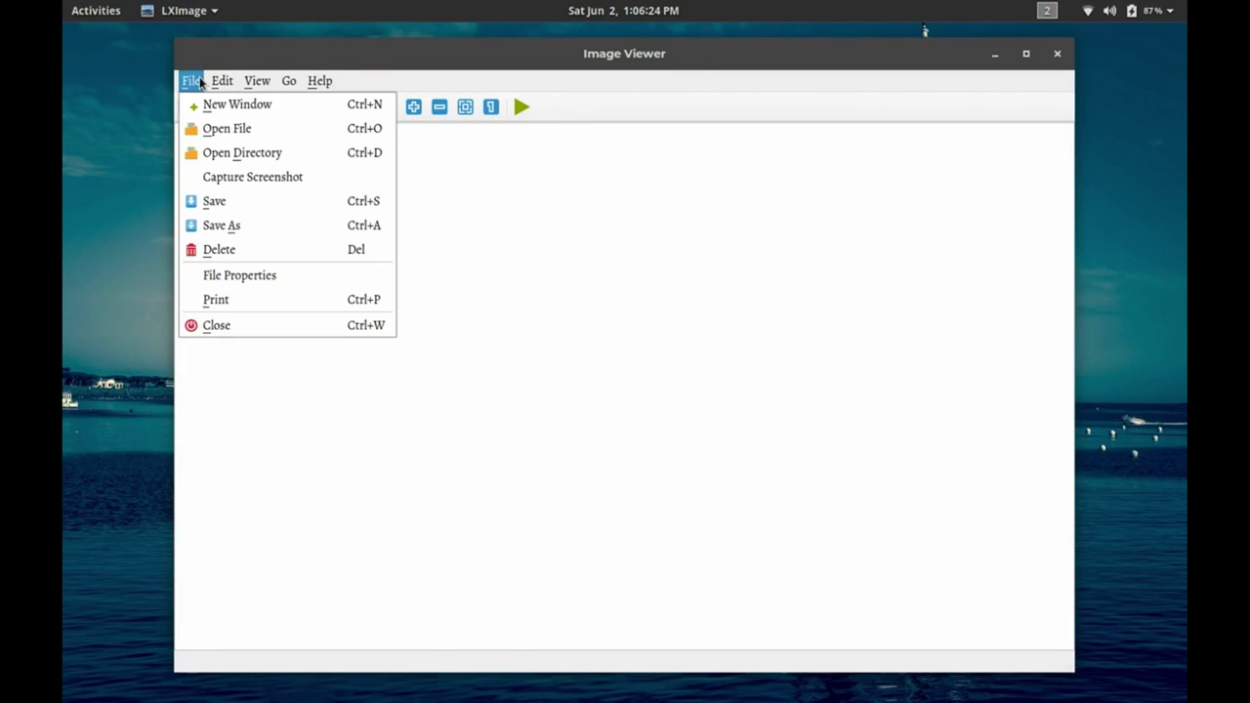
{"action": "left_click", "coordinate": [215, 128]}
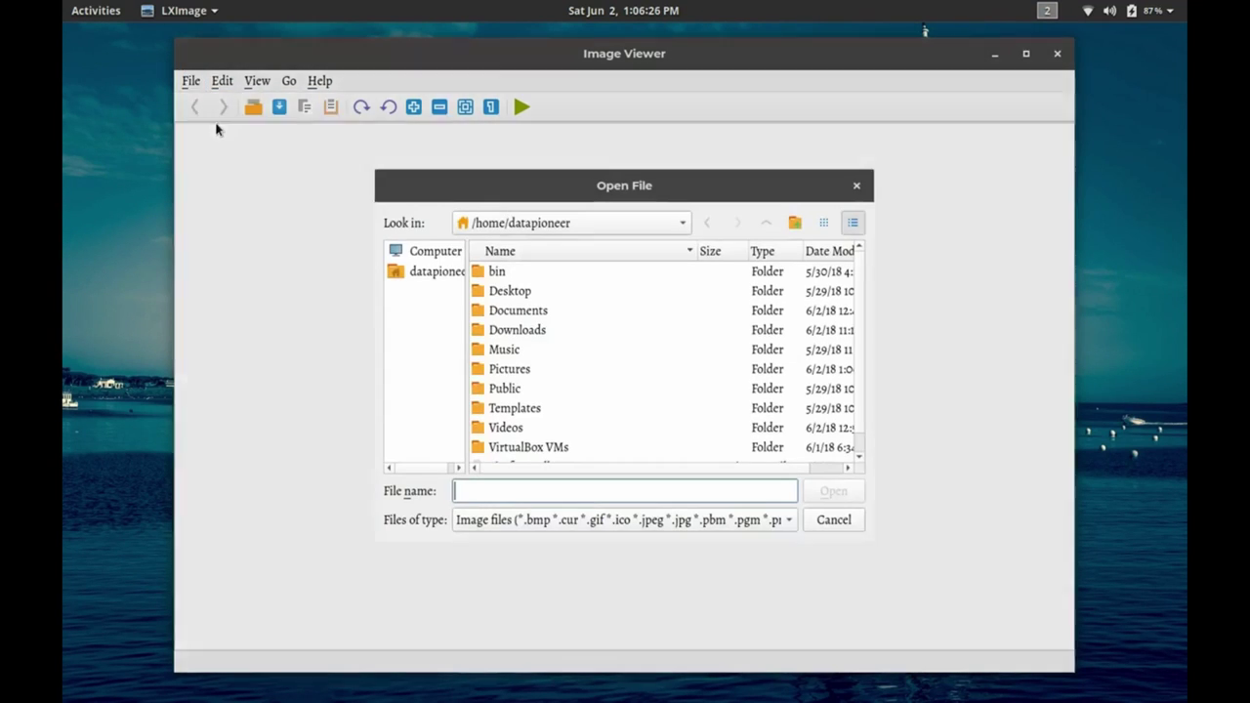
{"action": "double_click", "coordinate": [506, 370]}
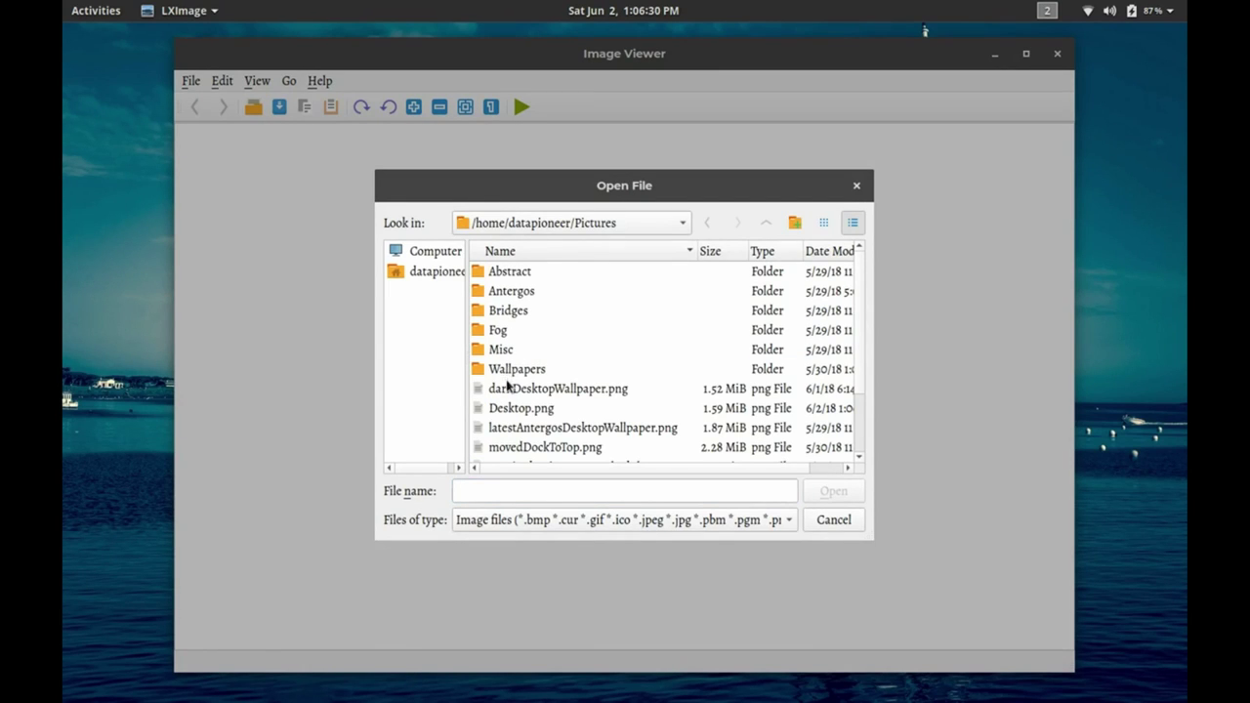
{"action": "left_click", "coordinate": [509, 408]}
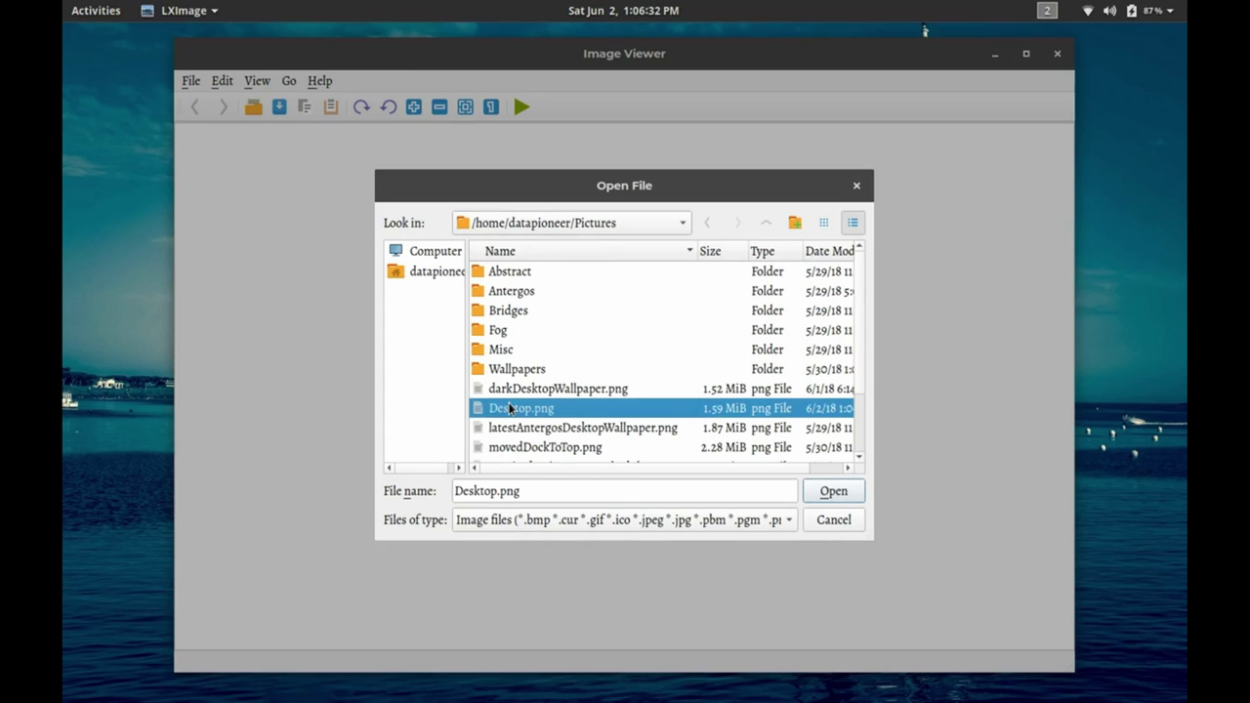
{"action": "left_click", "coordinate": [814, 493]}
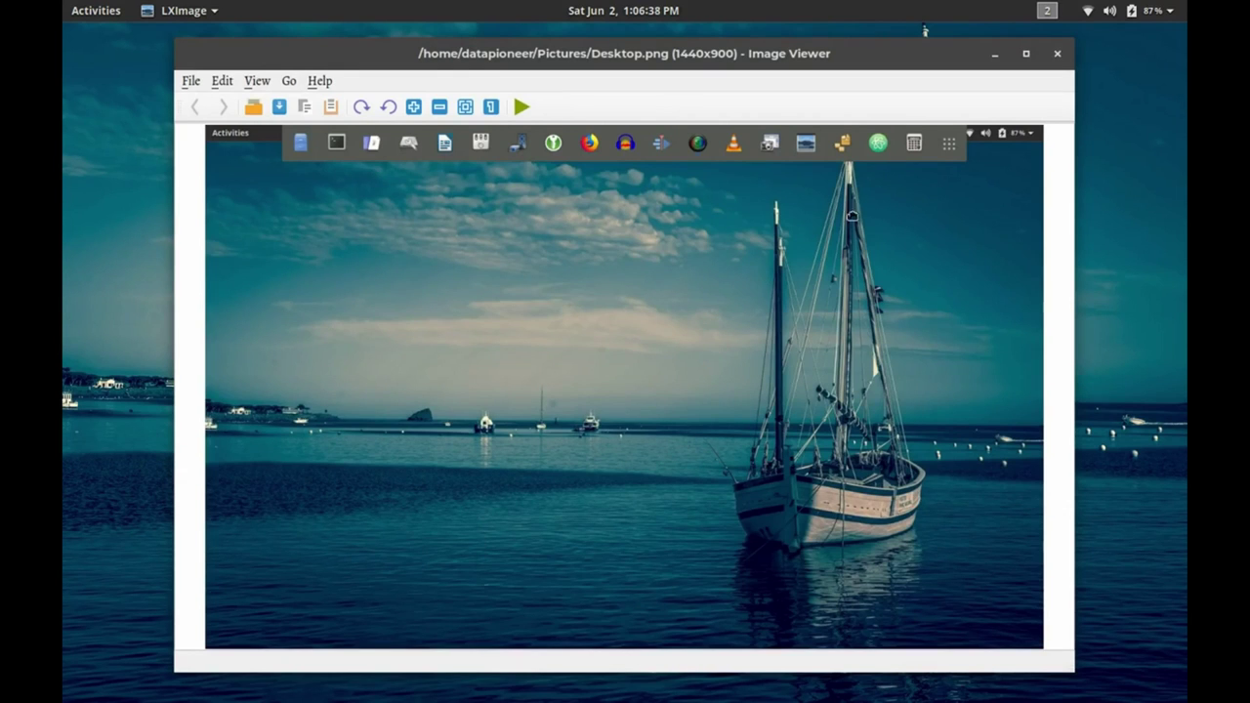
{"action": "left_click", "coordinate": [1065, 59]}
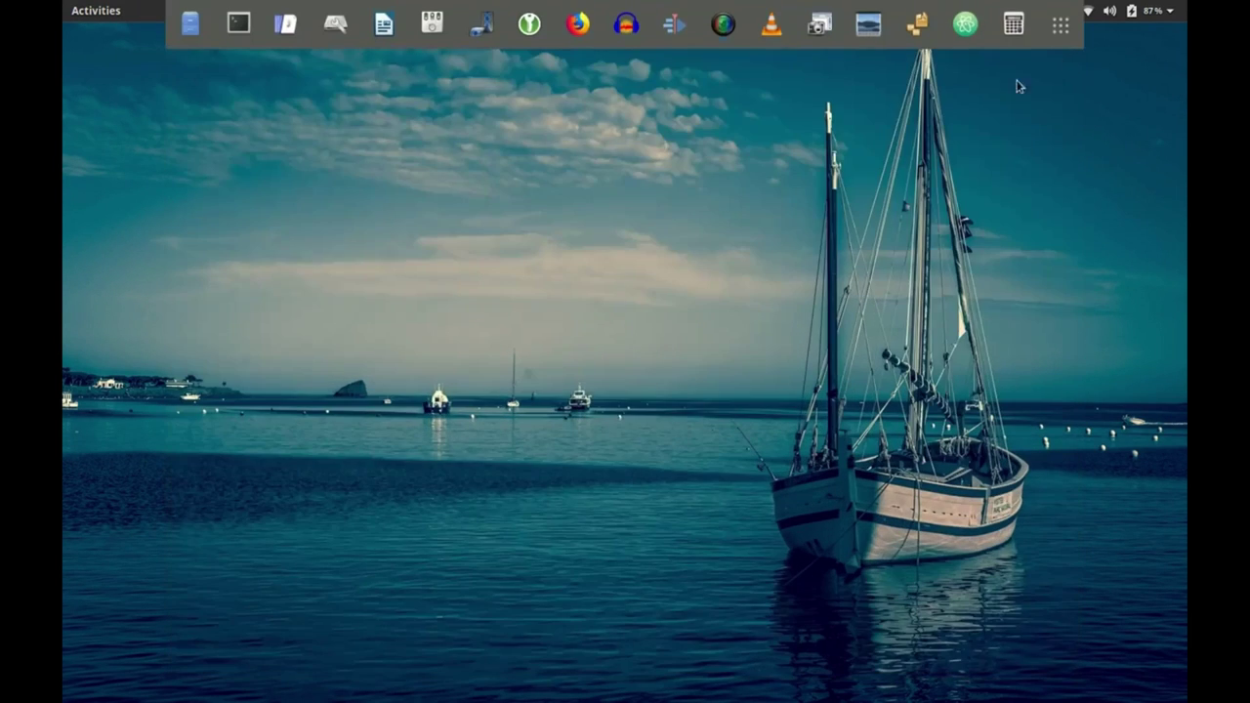
Launch Add/Remove Software maximized and search for 'okular'.
{"action": "left_click", "coordinate": [919, 26]}
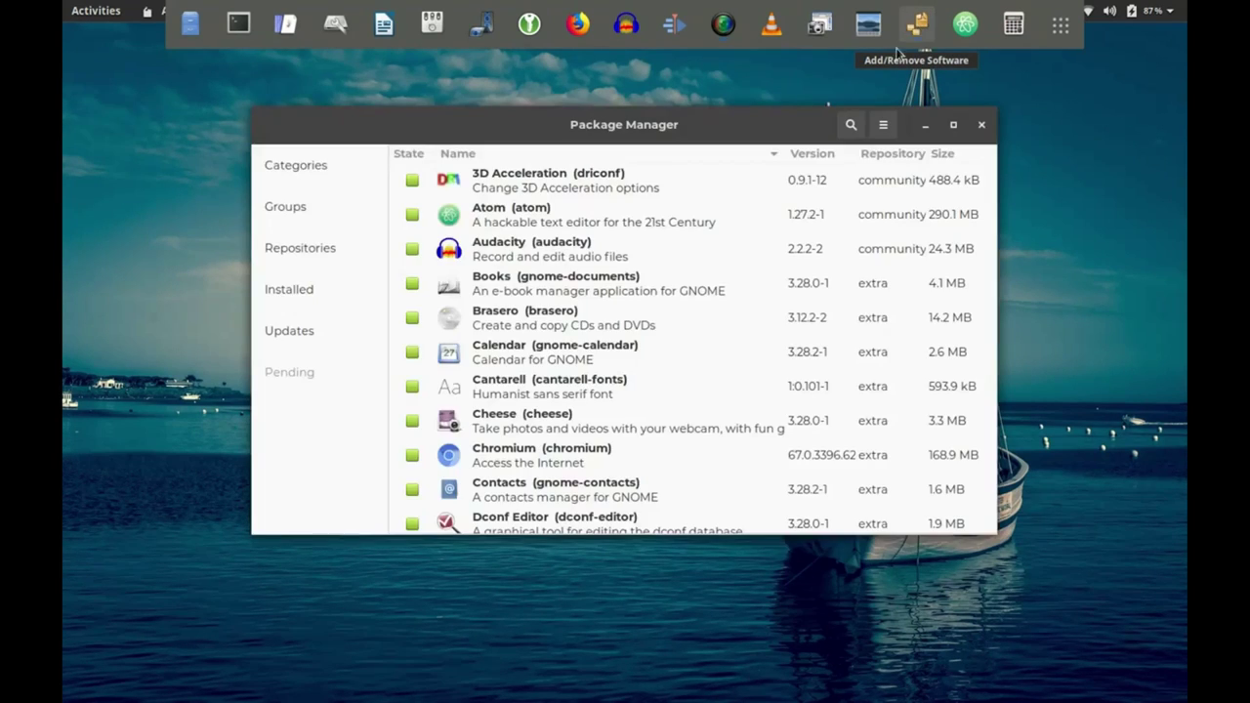
{"action": "left_click", "coordinate": [947, 128]}
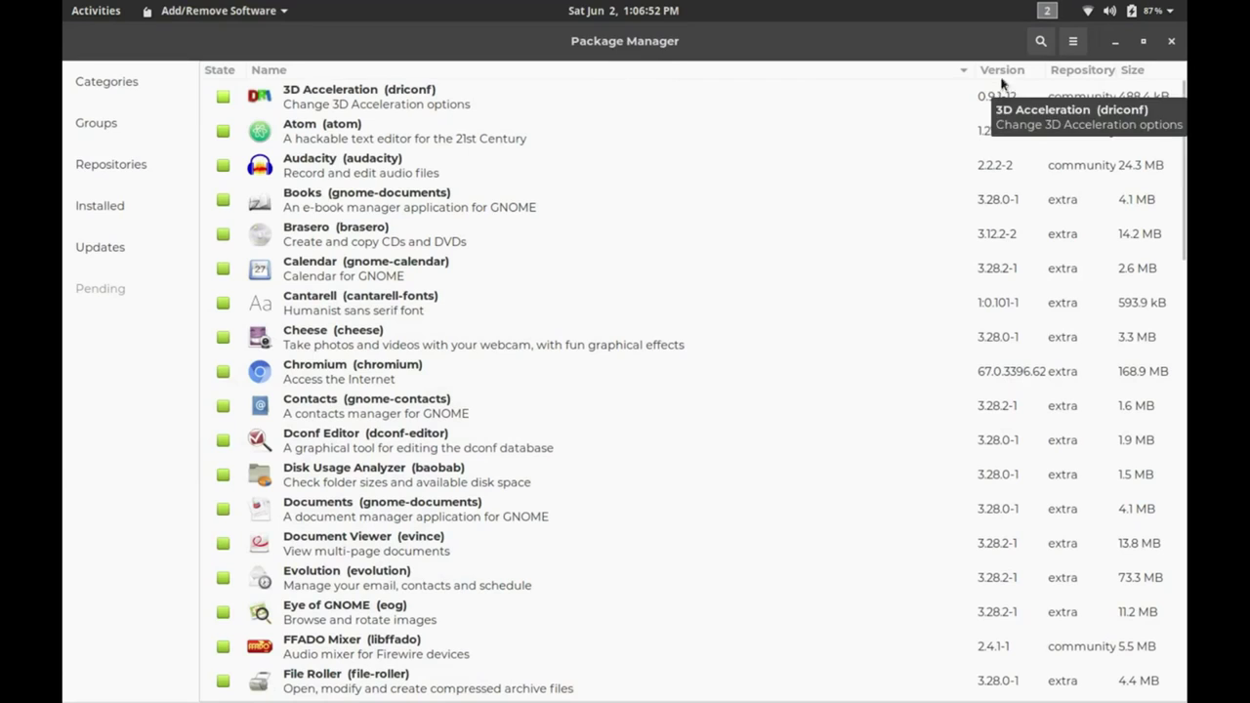
{"action": "left_click", "coordinate": [1042, 43]}
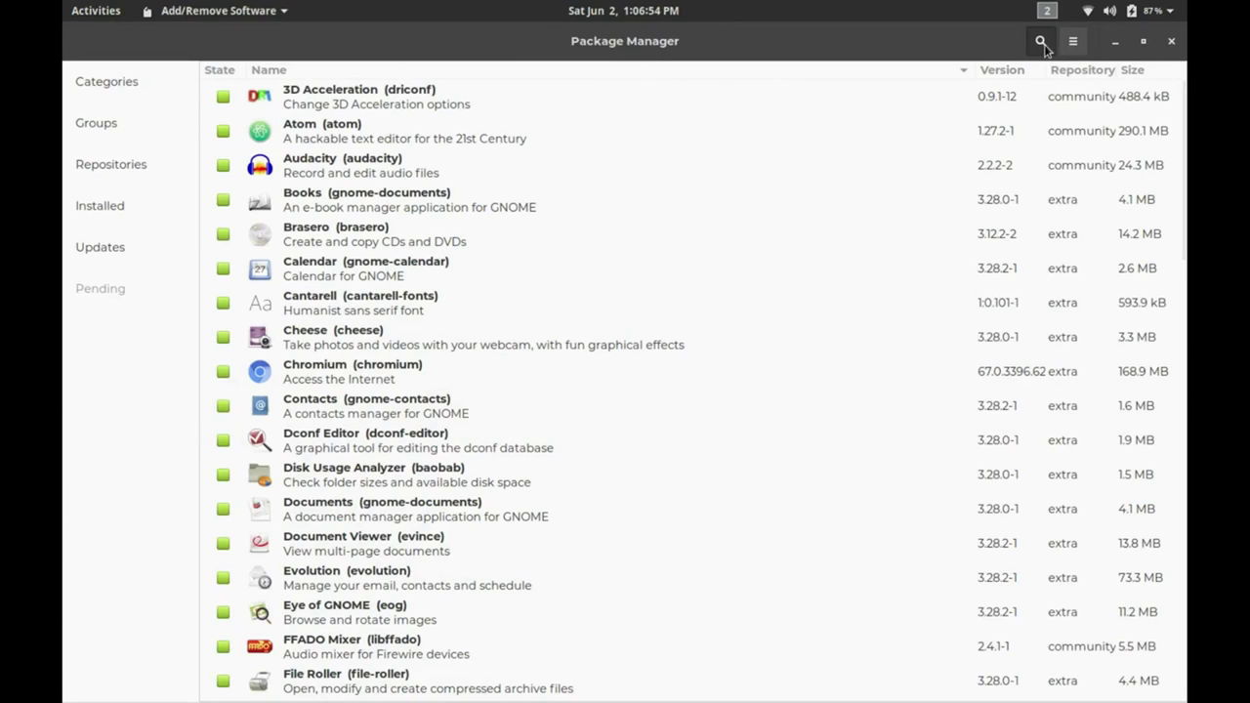
{"action": "type", "text": "okular"}
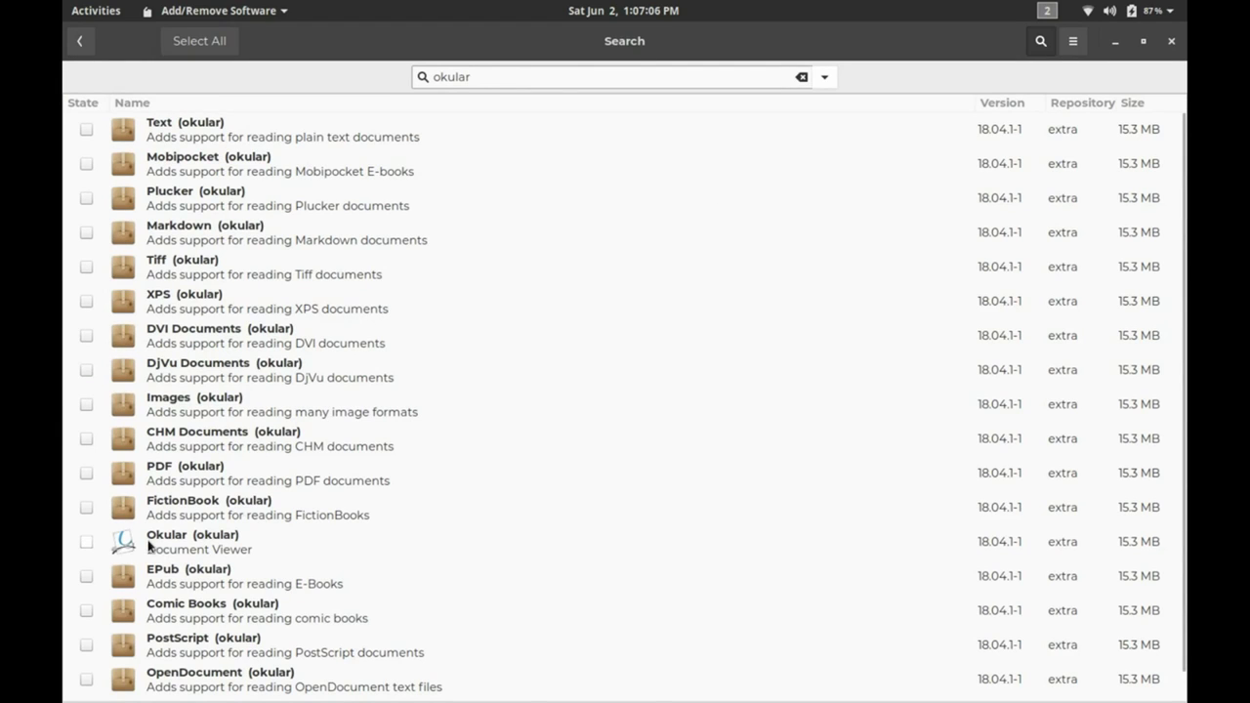
Install Okular 18.04.1-1 and its plugins, authorising with the account password, then close Pamac.
{"action": "left_click", "coordinate": [86, 543]}
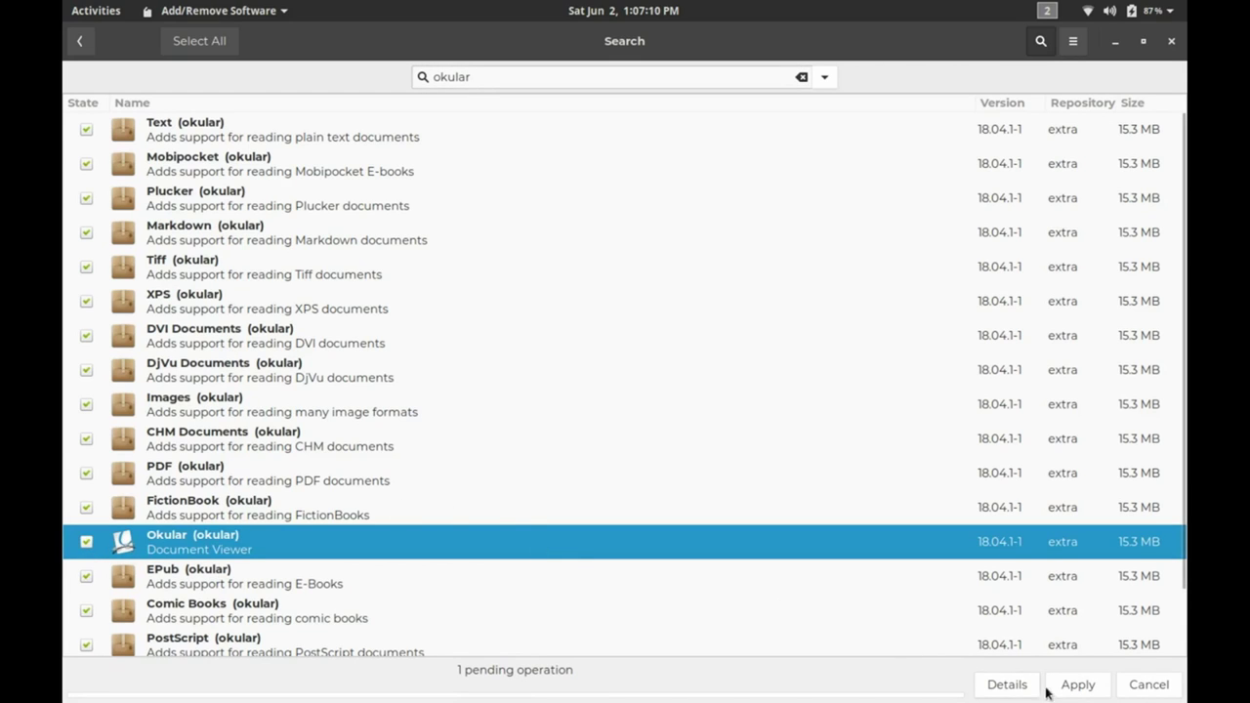
{"action": "left_click", "coordinate": [1080, 689]}
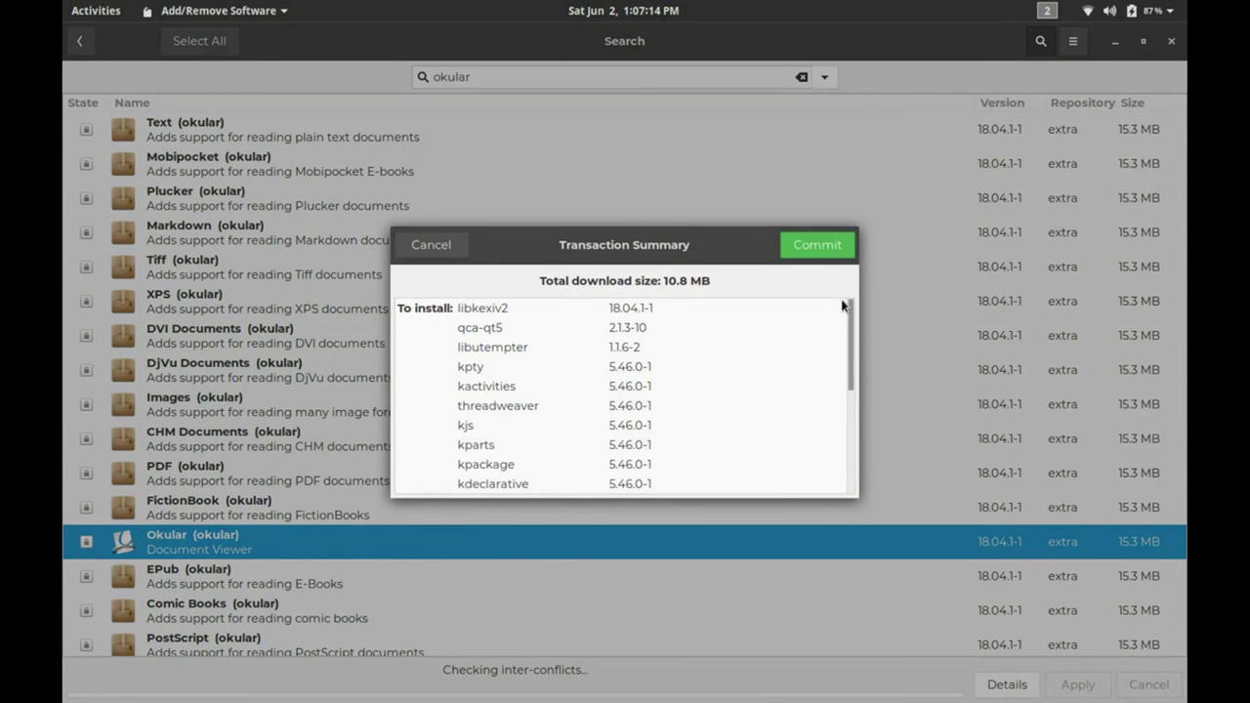
{"action": "left_click", "coordinate": [816, 248]}
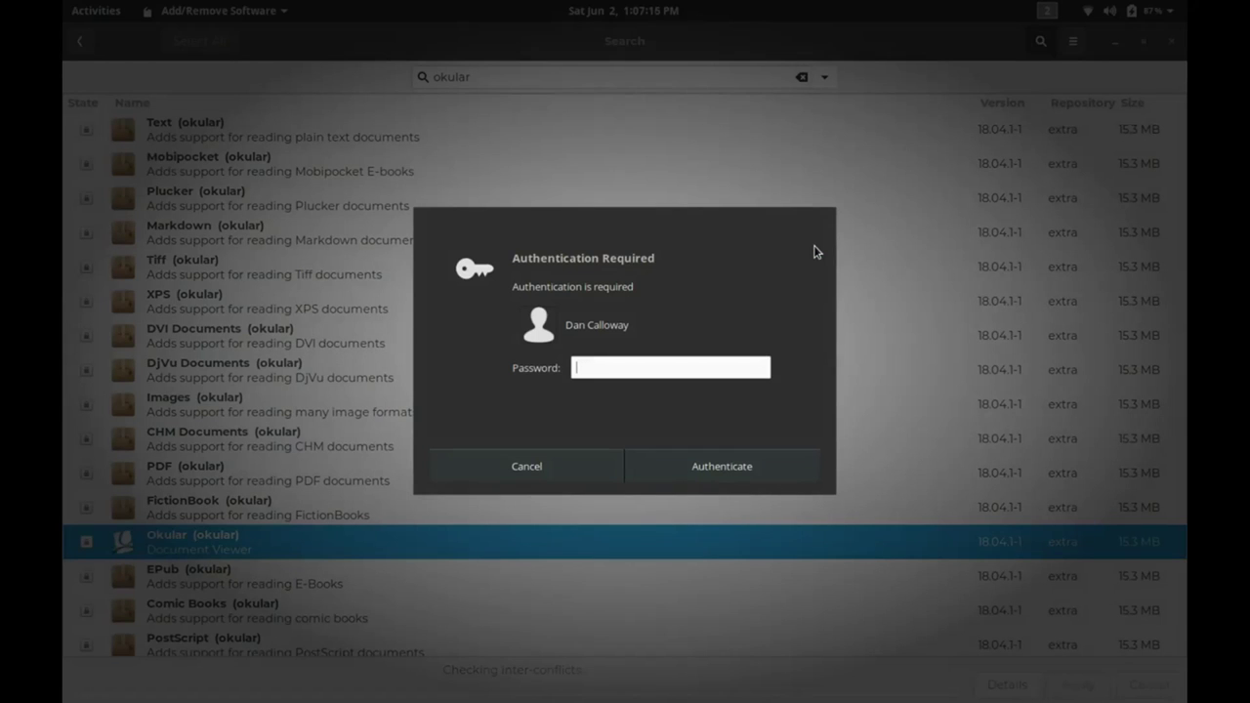
{"action": "type", "text": "************"}
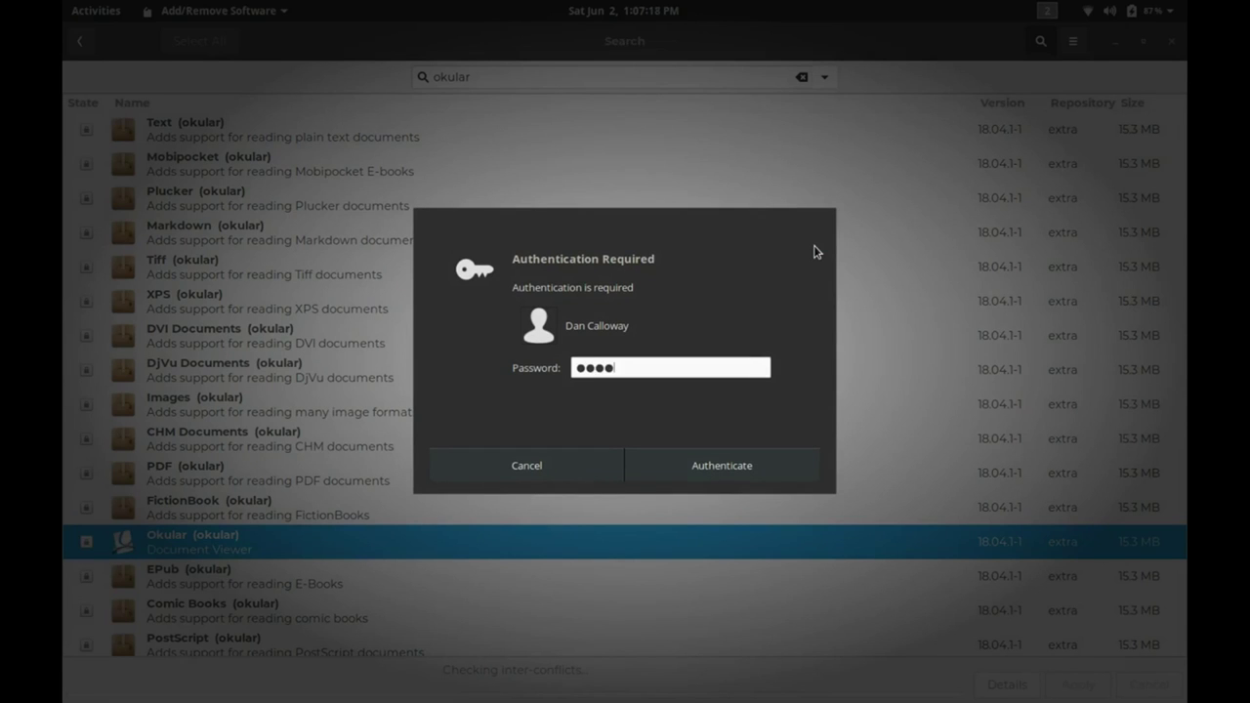
{"action": "key", "text": "Return"}
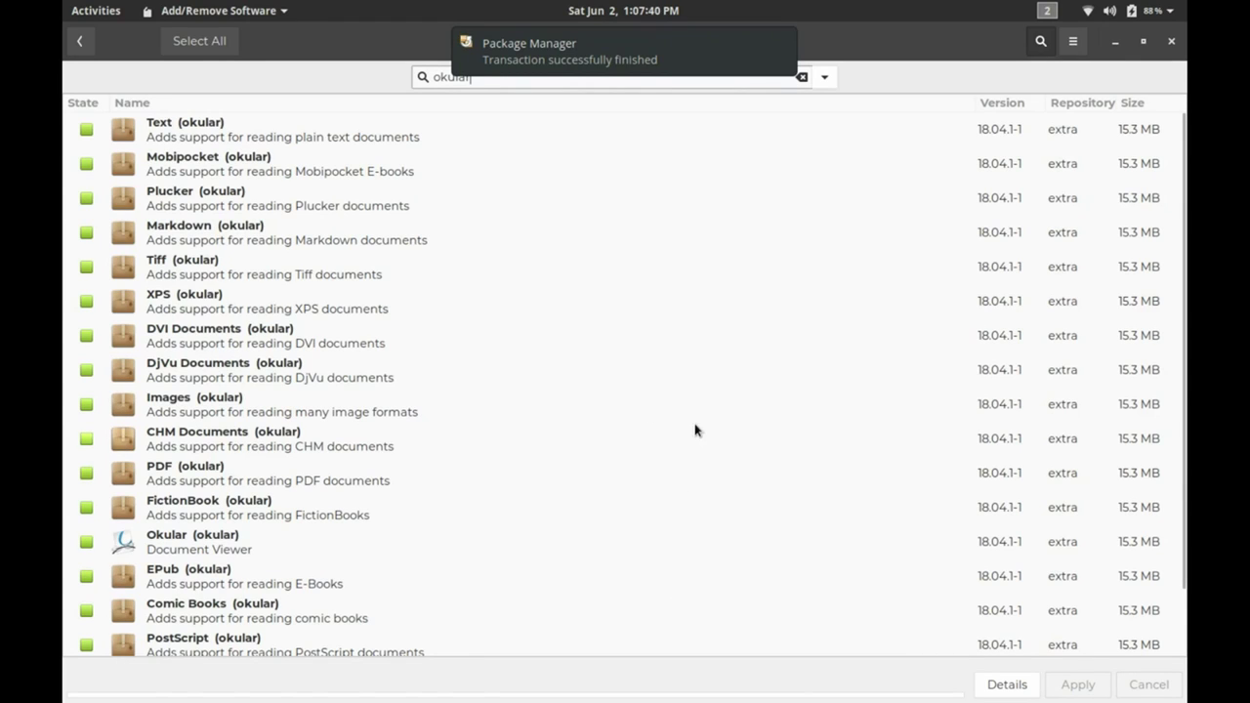
{"action": "left_click", "coordinate": [1173, 42]}
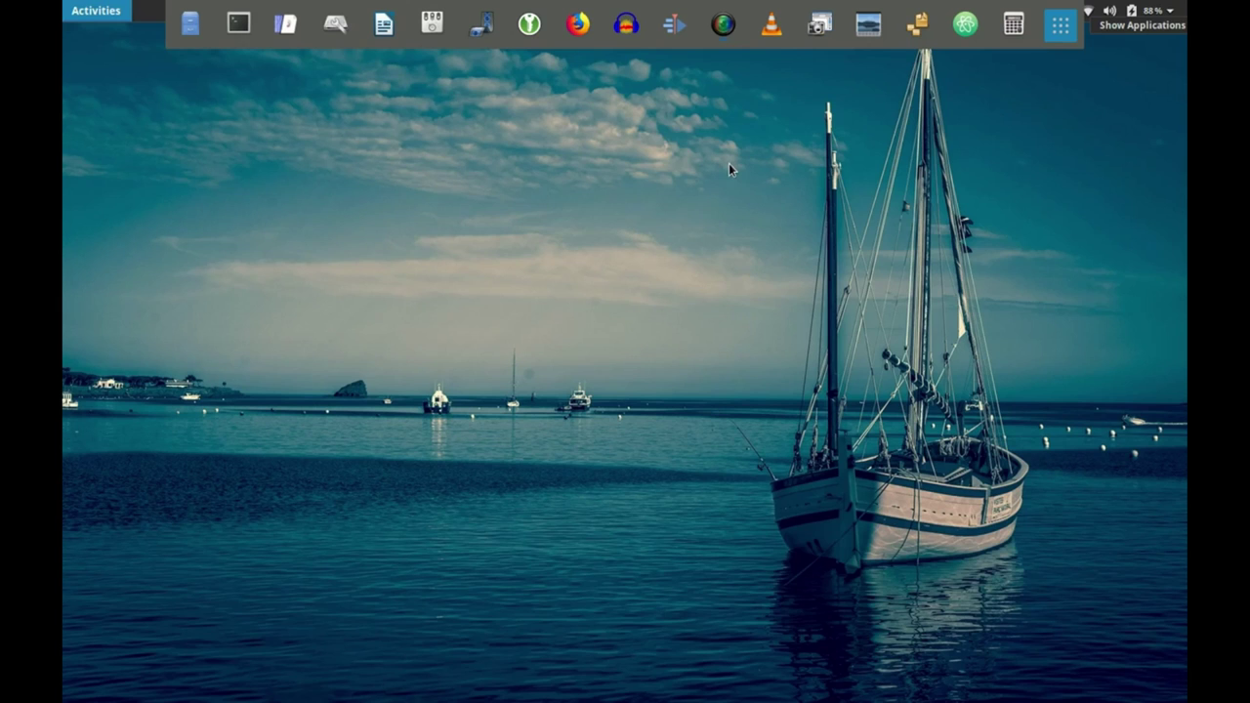
Find Okular in the app overview, add it to Favorites, dismiss the notice and clear the search.
{"action": "key", "text": "super+a"}
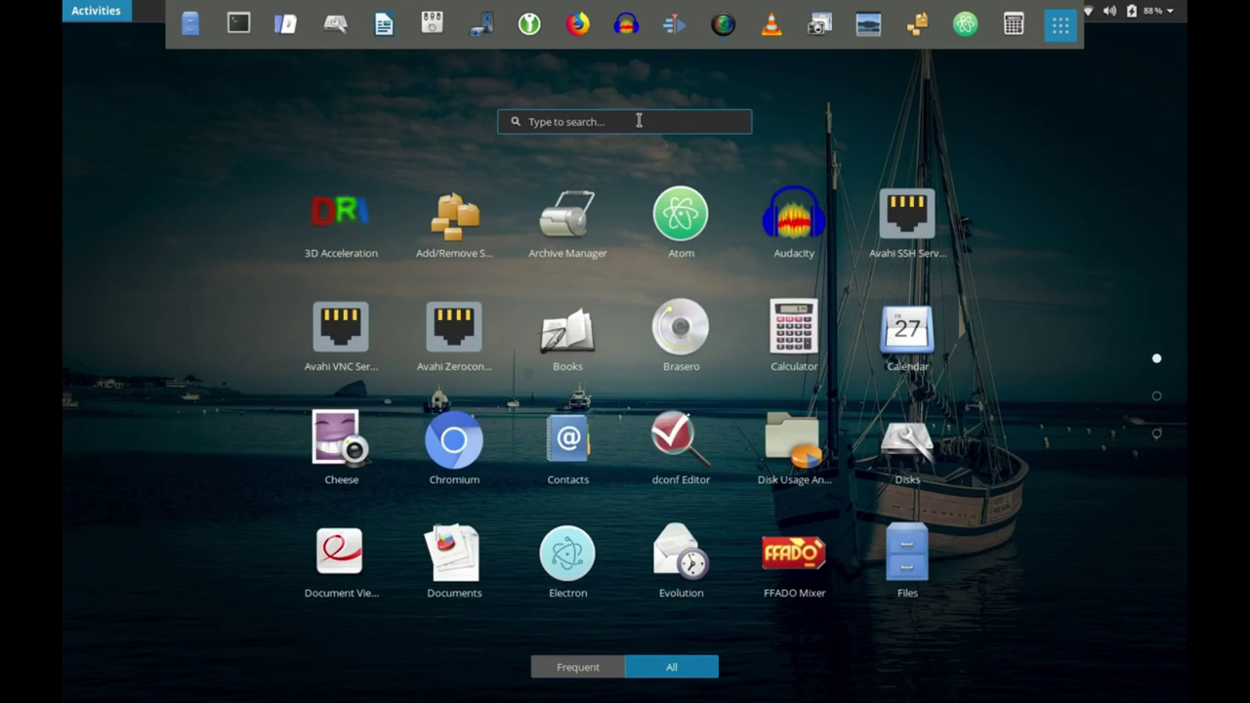
{"action": "type", "text": "o"}
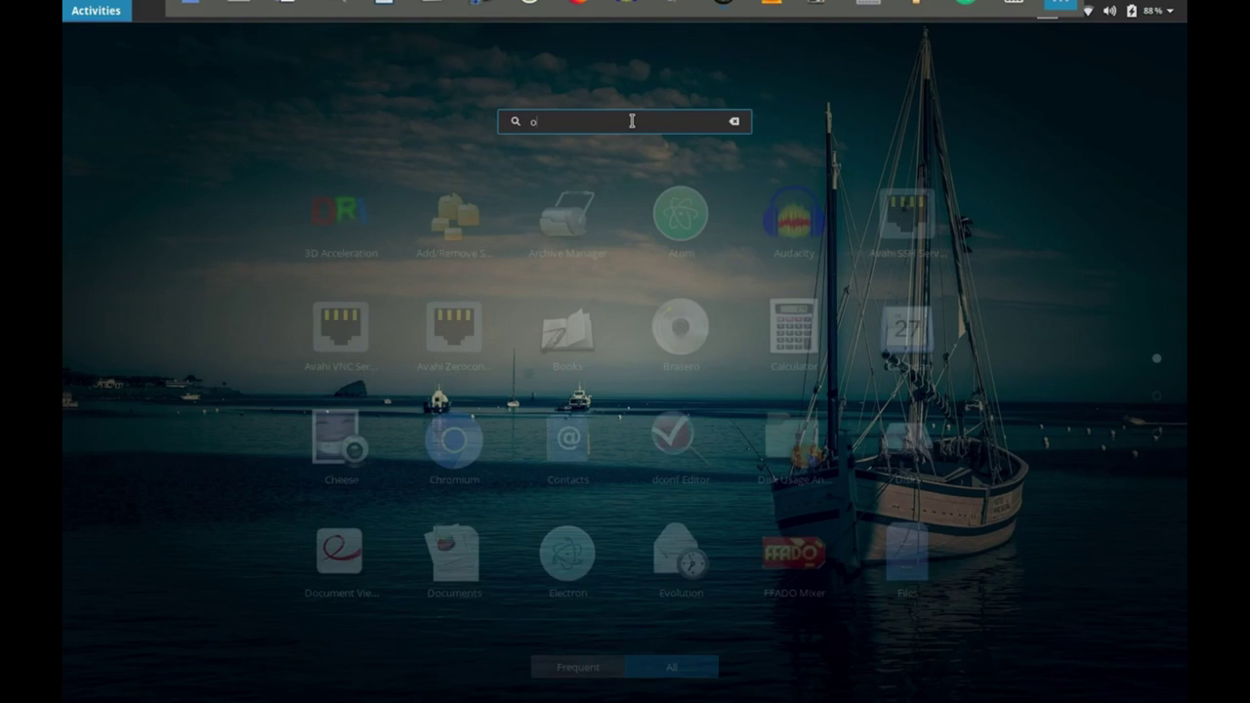
{"action": "type", "text": "kular"}
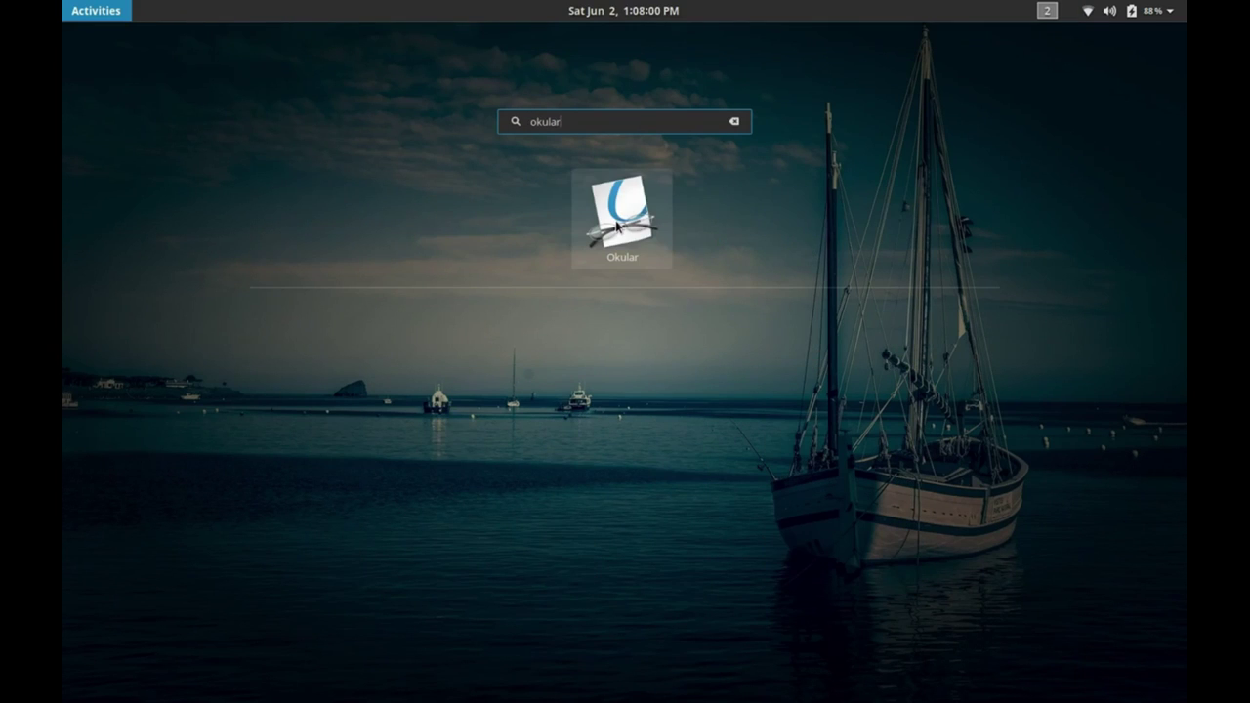
{"action": "right_click", "coordinate": [617, 227]}
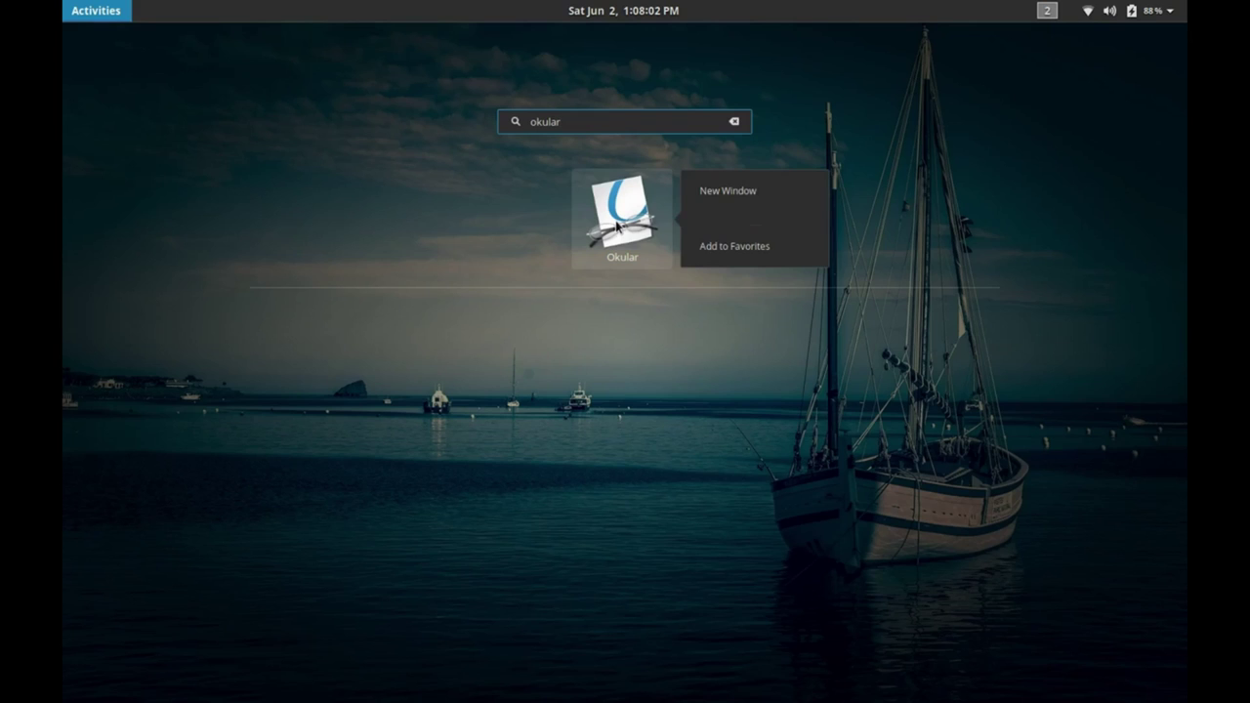
{"action": "left_click", "coordinate": [709, 247]}
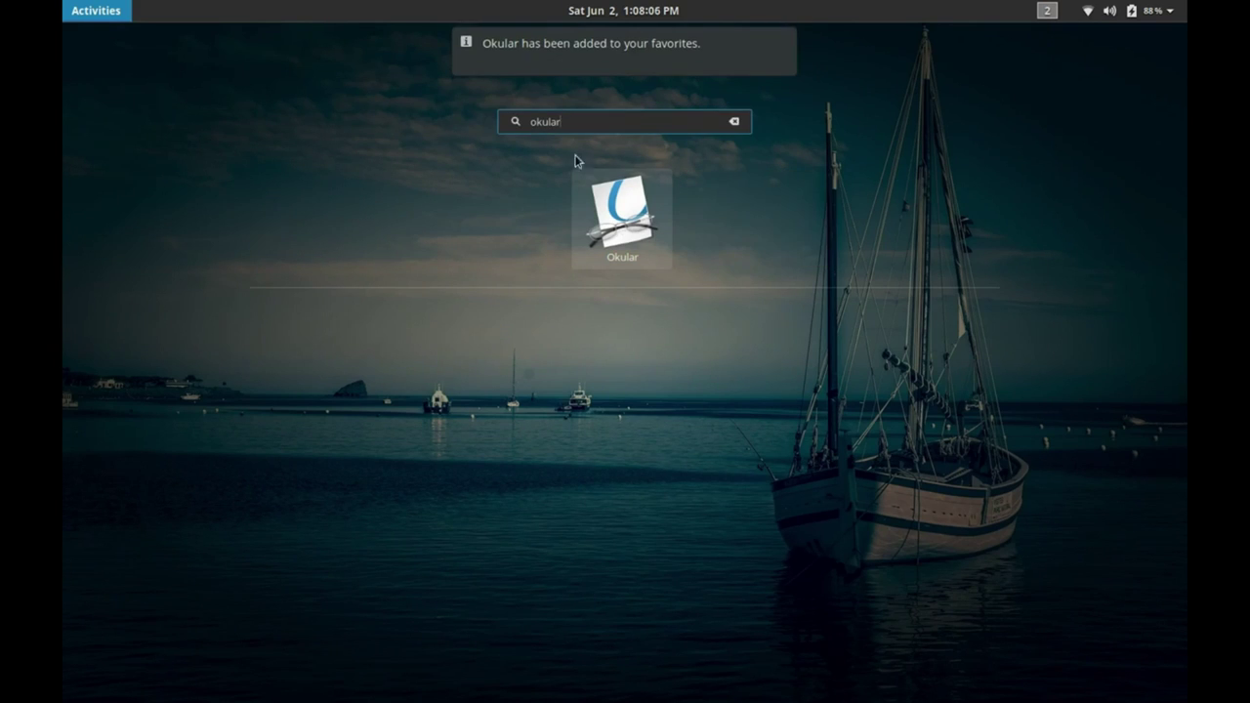
{"action": "mouse_move", "coordinate": [776, 56]}
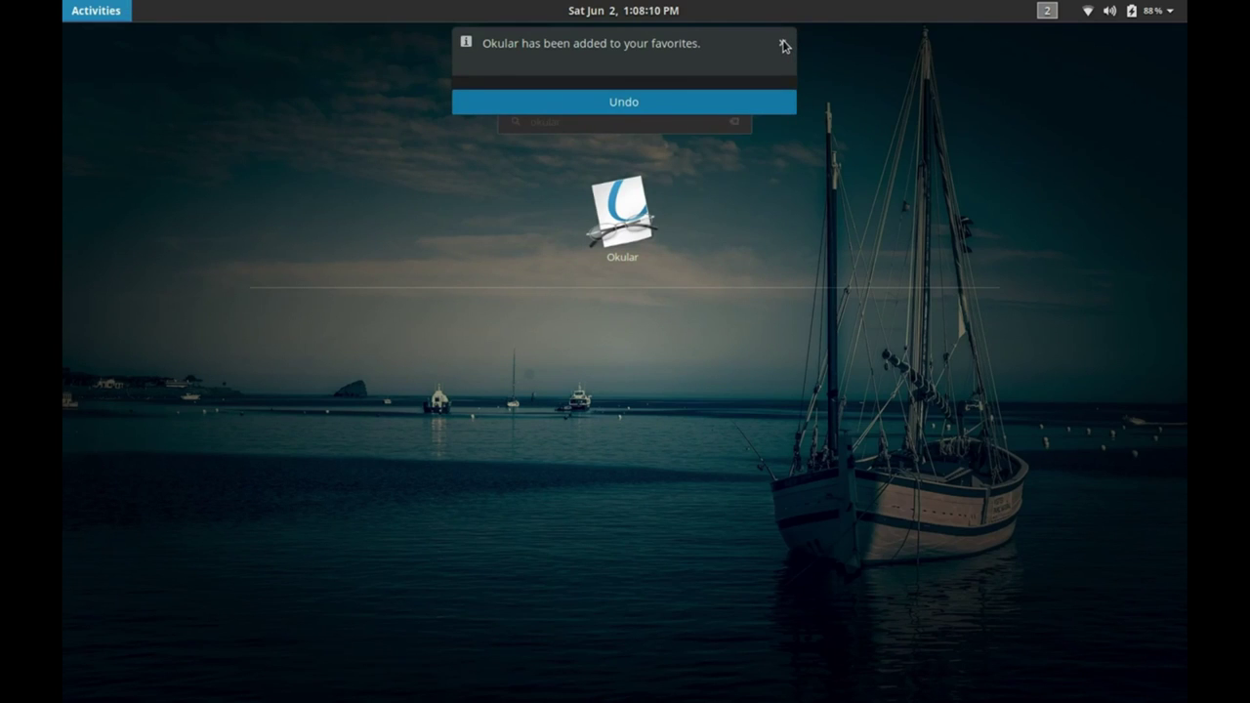
{"action": "left_click", "coordinate": [784, 44]}
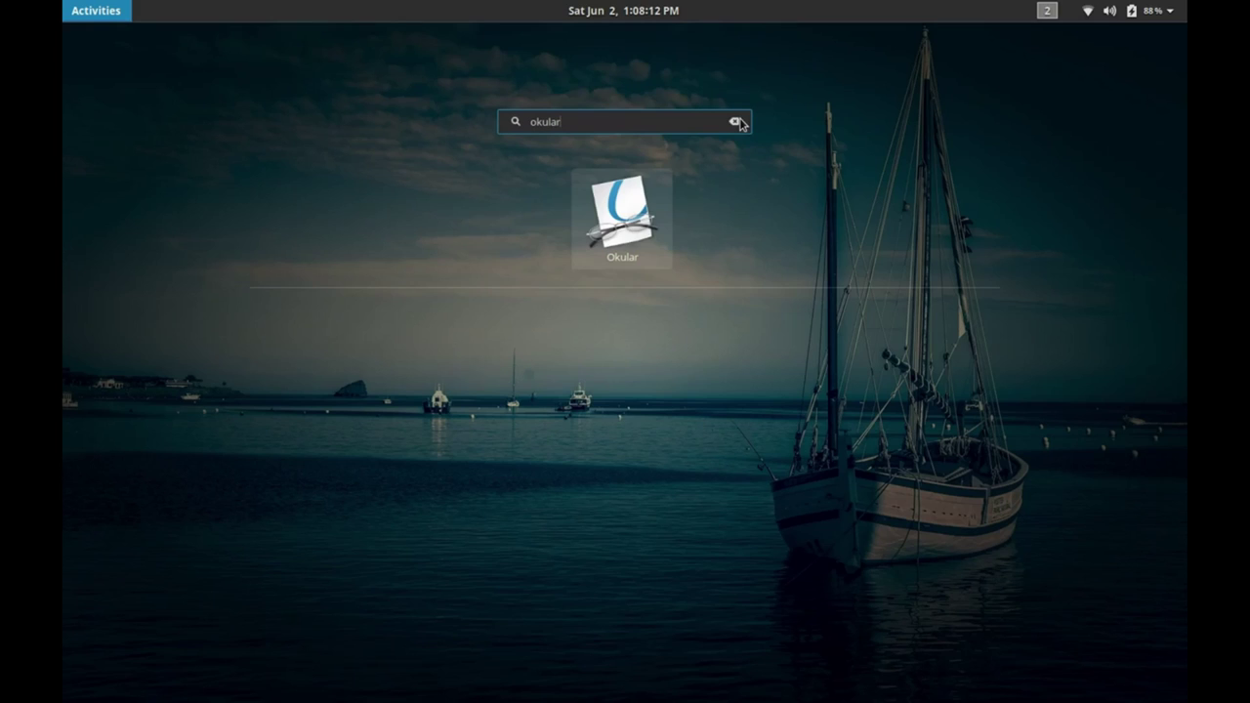
{"action": "left_click", "coordinate": [737, 121]}
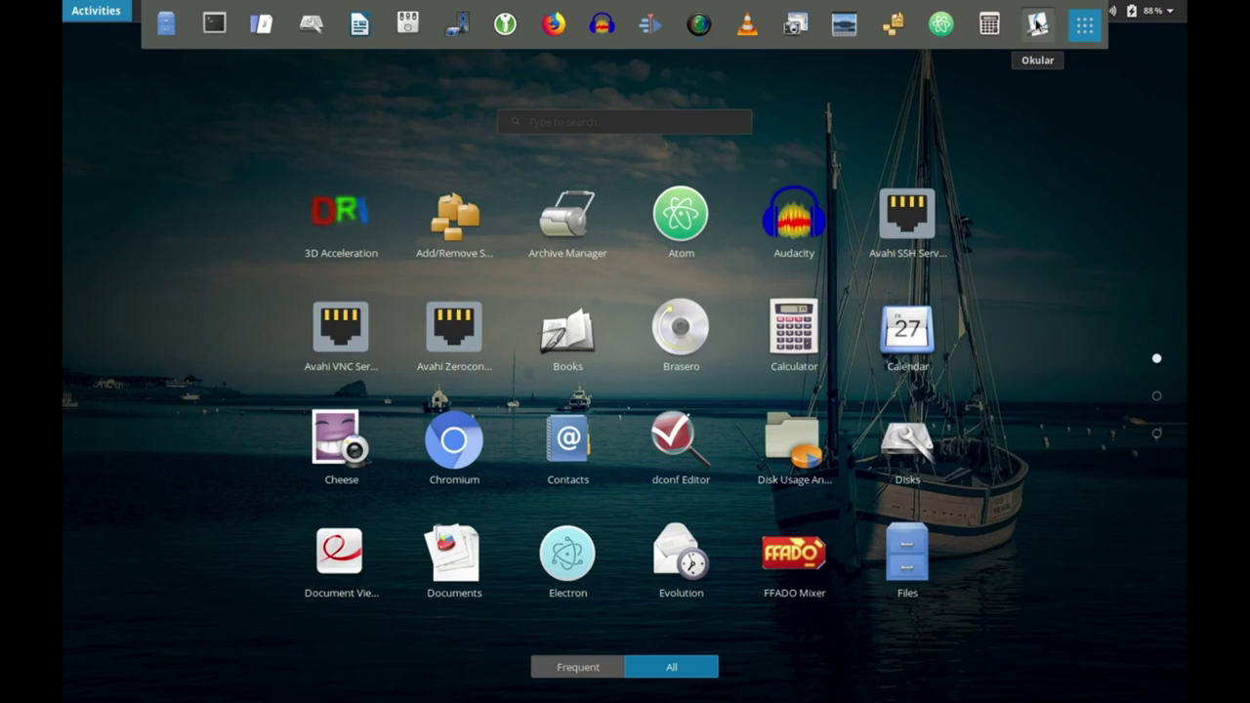
Launch Okular from the dock, maximize it, and bring up the Open Document dialog.
{"action": "left_click", "coordinate": [1032, 117]}
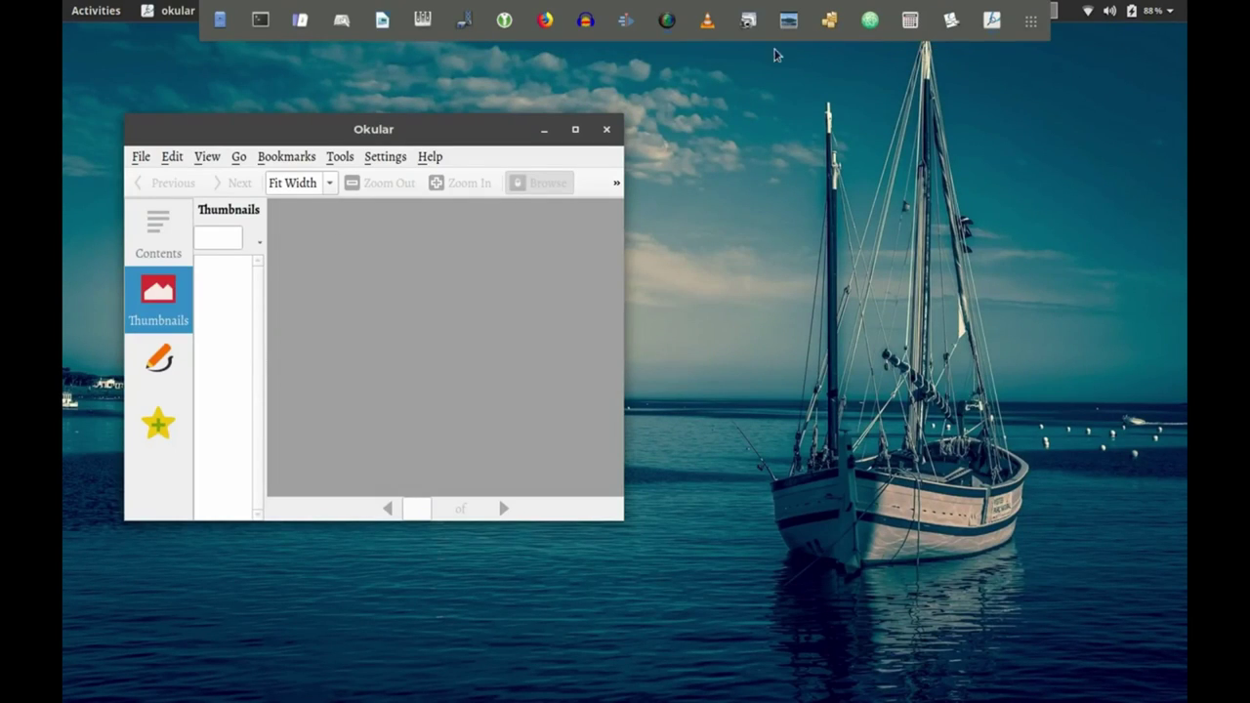
{"action": "left_click", "coordinate": [576, 129]}
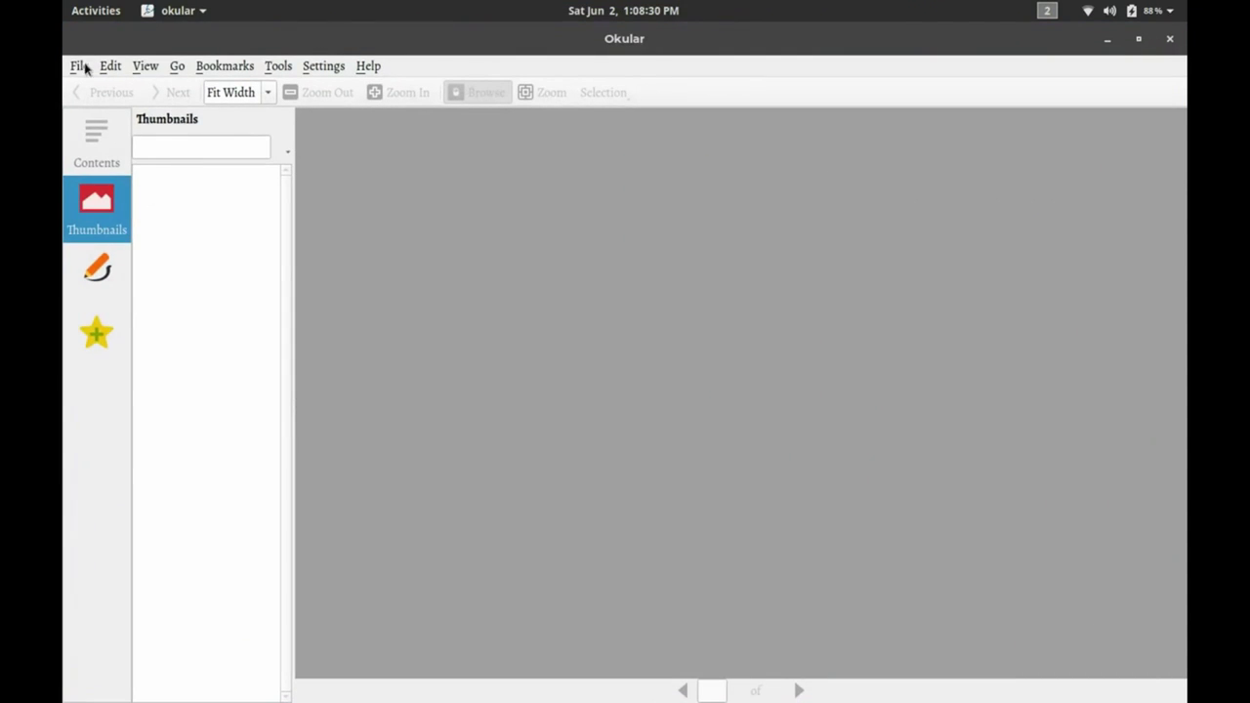
{"action": "left_click", "coordinate": [74, 67]}
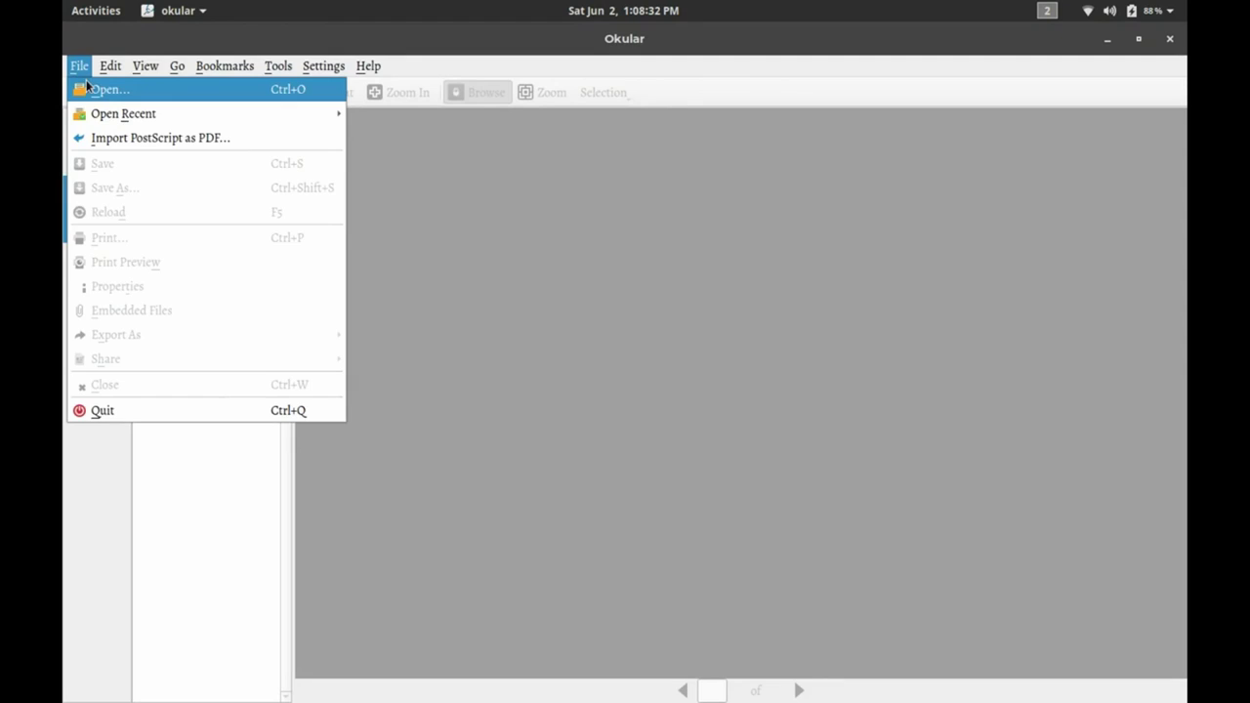
{"action": "left_click", "coordinate": [90, 88]}
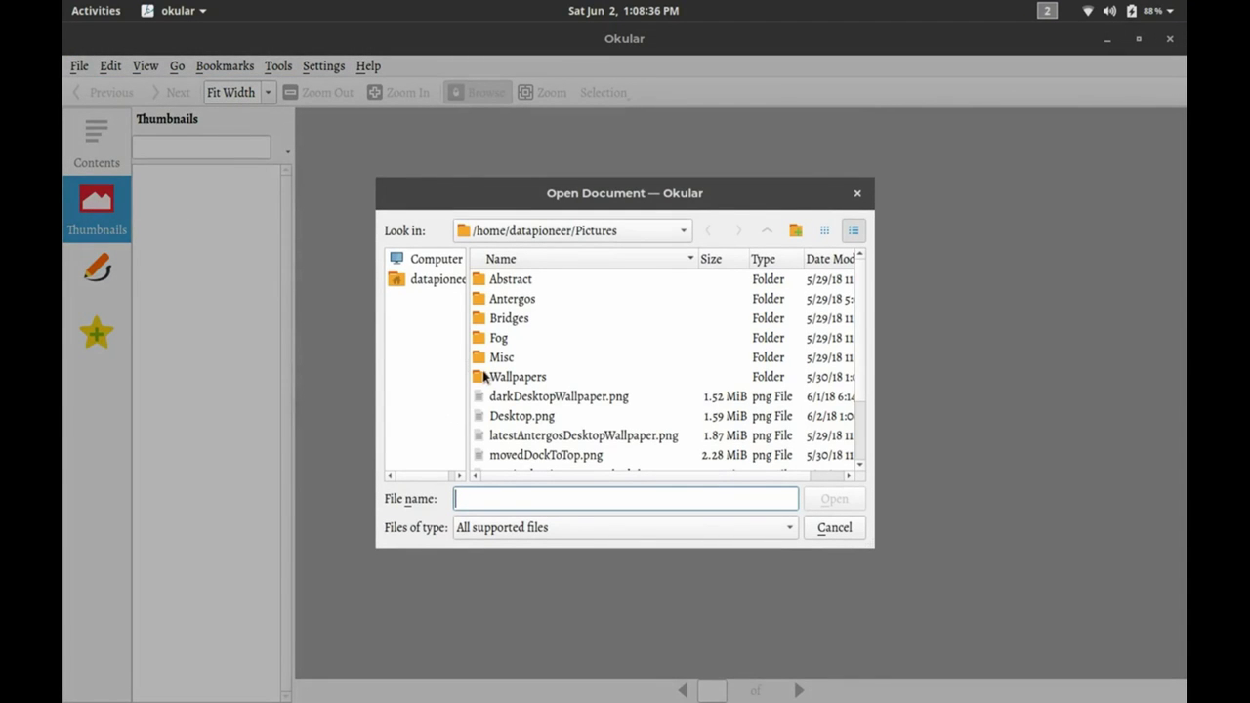
Browse / > home > user > Documents and select 2017-FIAT-500_500c-UG-4th.pdf.
{"action": "left_click", "coordinate": [435, 260]}
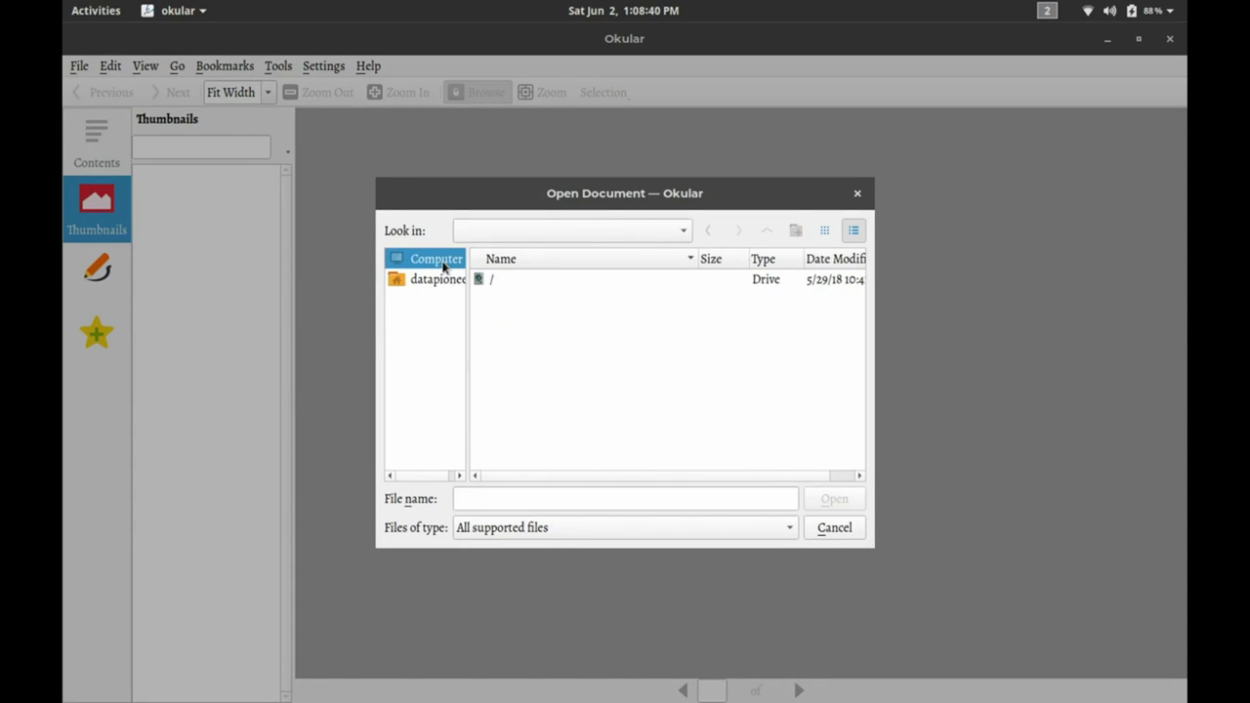
{"action": "left_click", "coordinate": [486, 282]}
{"action": "double_click", "coordinate": [487, 282]}
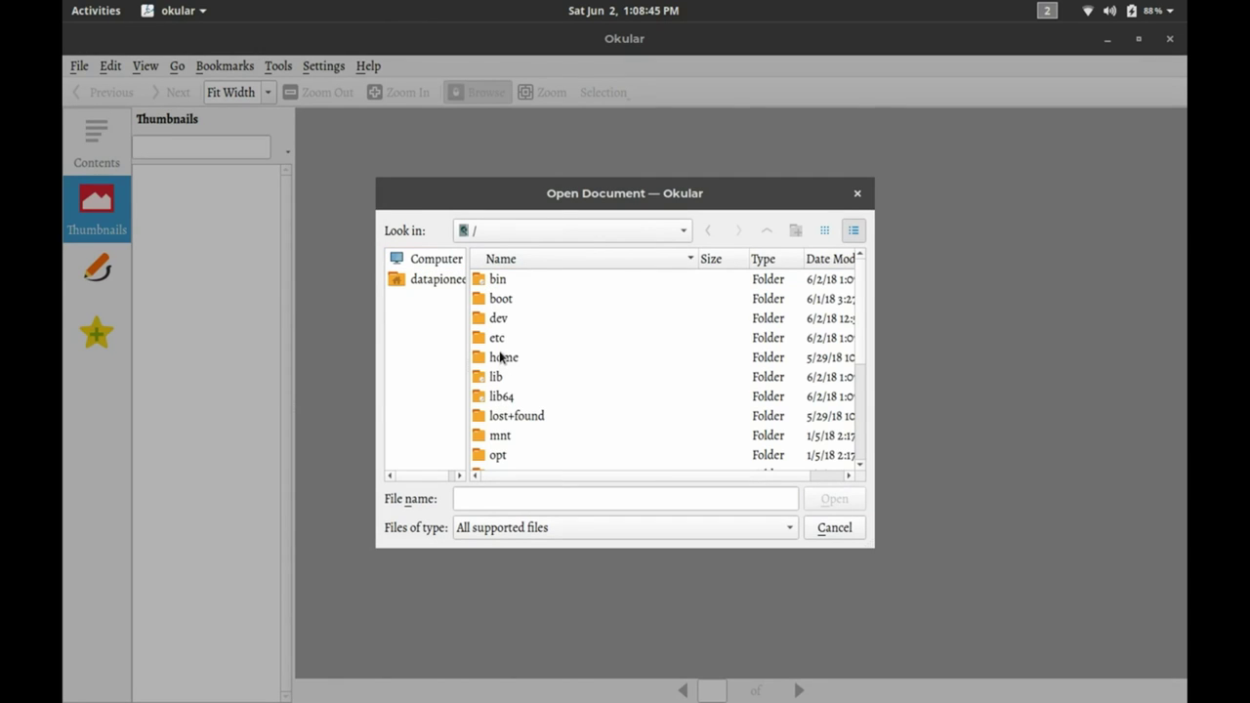
{"action": "double_click", "coordinate": [500, 357]}
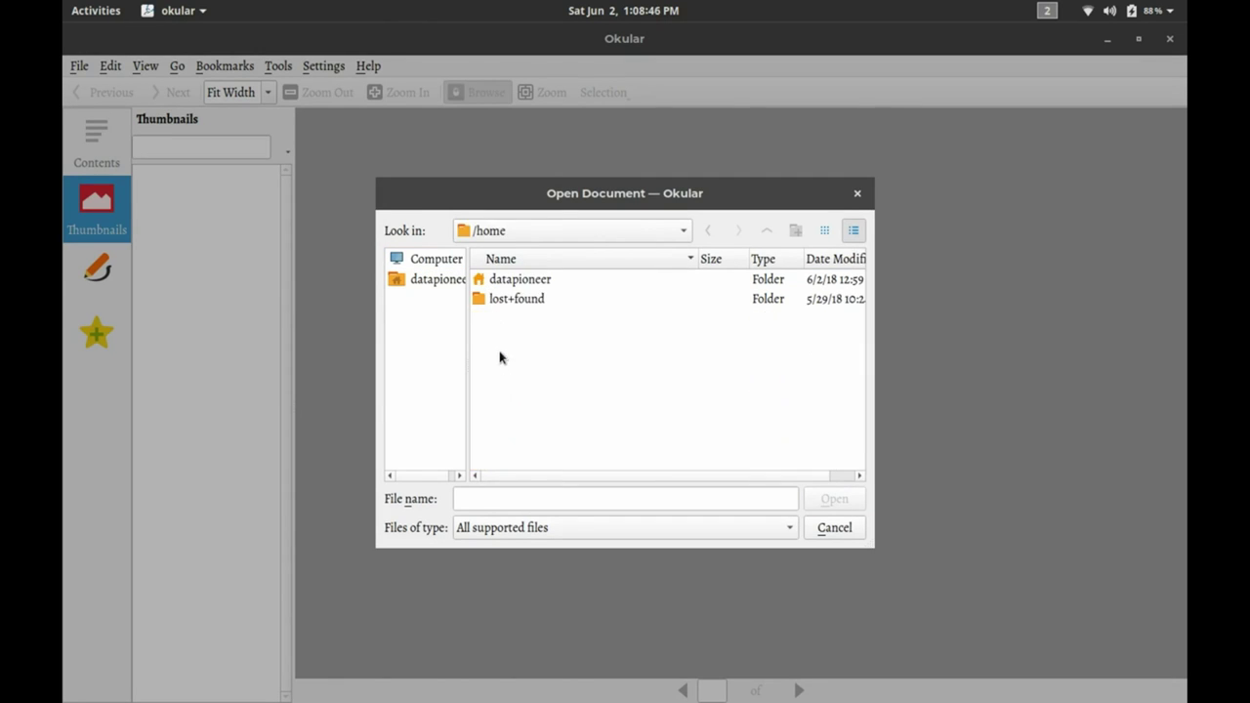
{"action": "double_click", "coordinate": [518, 281]}
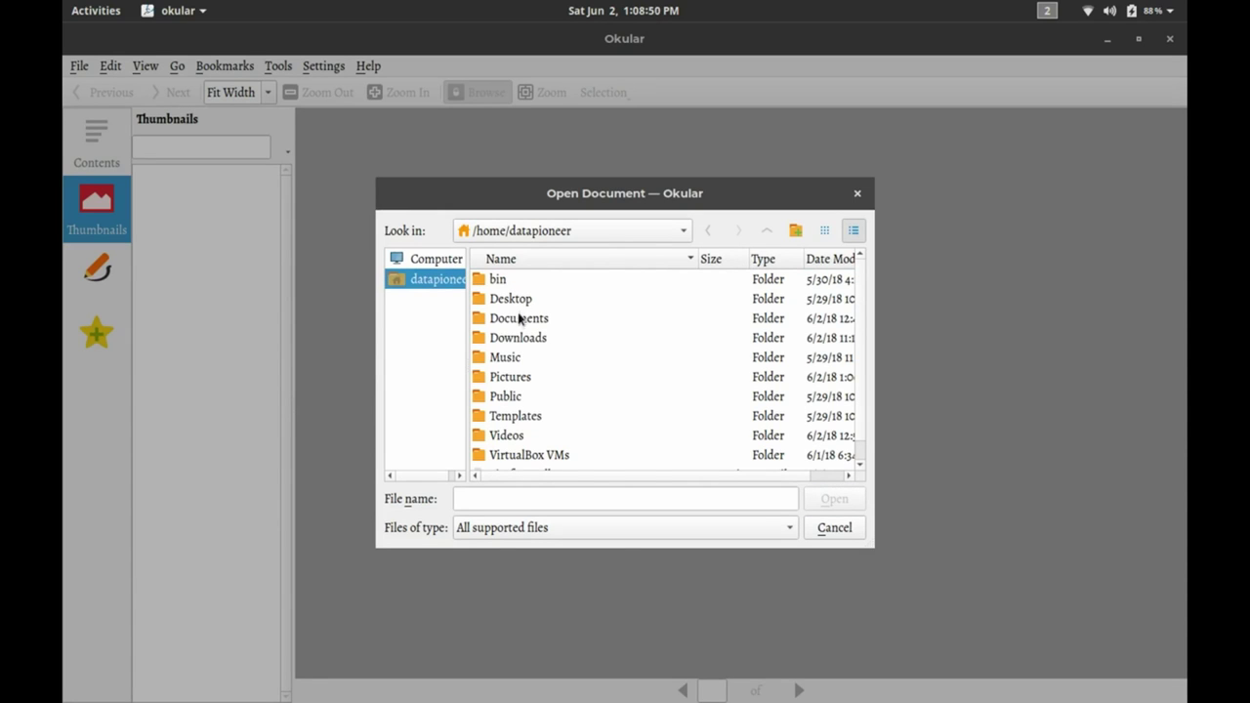
{"action": "double_click", "coordinate": [519, 318]}
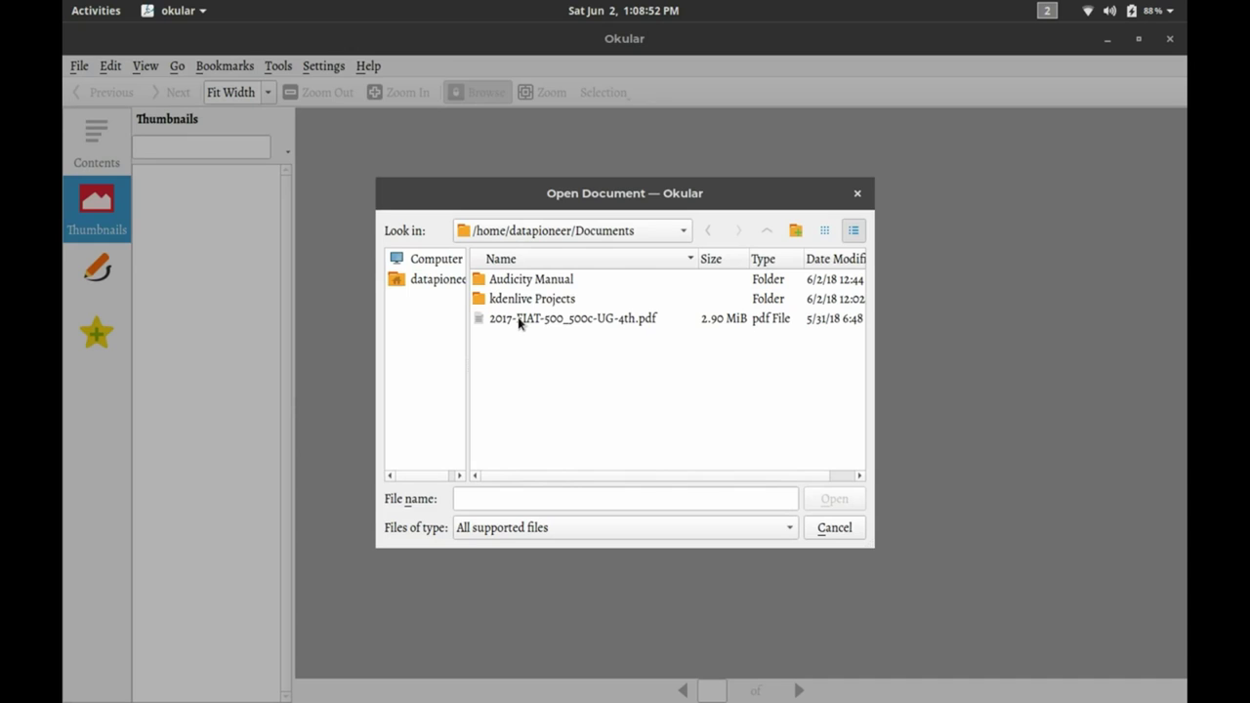
{"action": "left_click", "coordinate": [518, 321]}
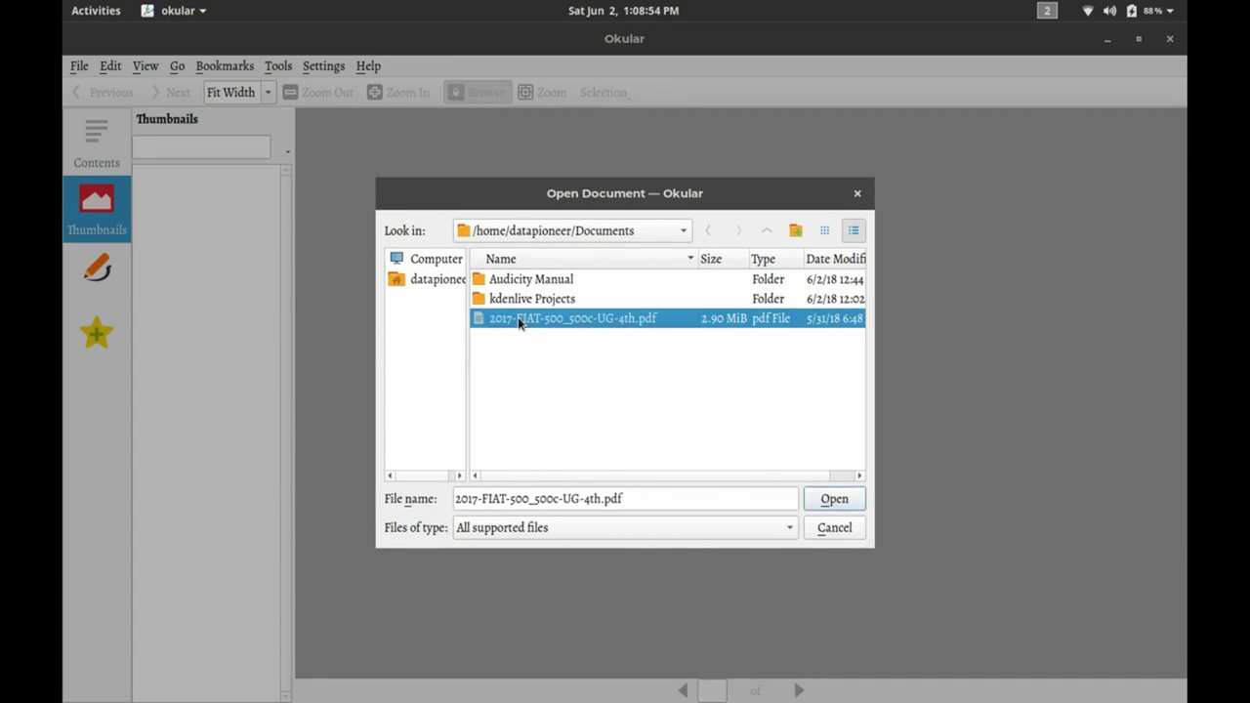
Open the 2017 FIAT 500/500C User's Guide PDF, hide sidebar text labels, then close Okular.
{"action": "left_click", "coordinate": [827, 501]}
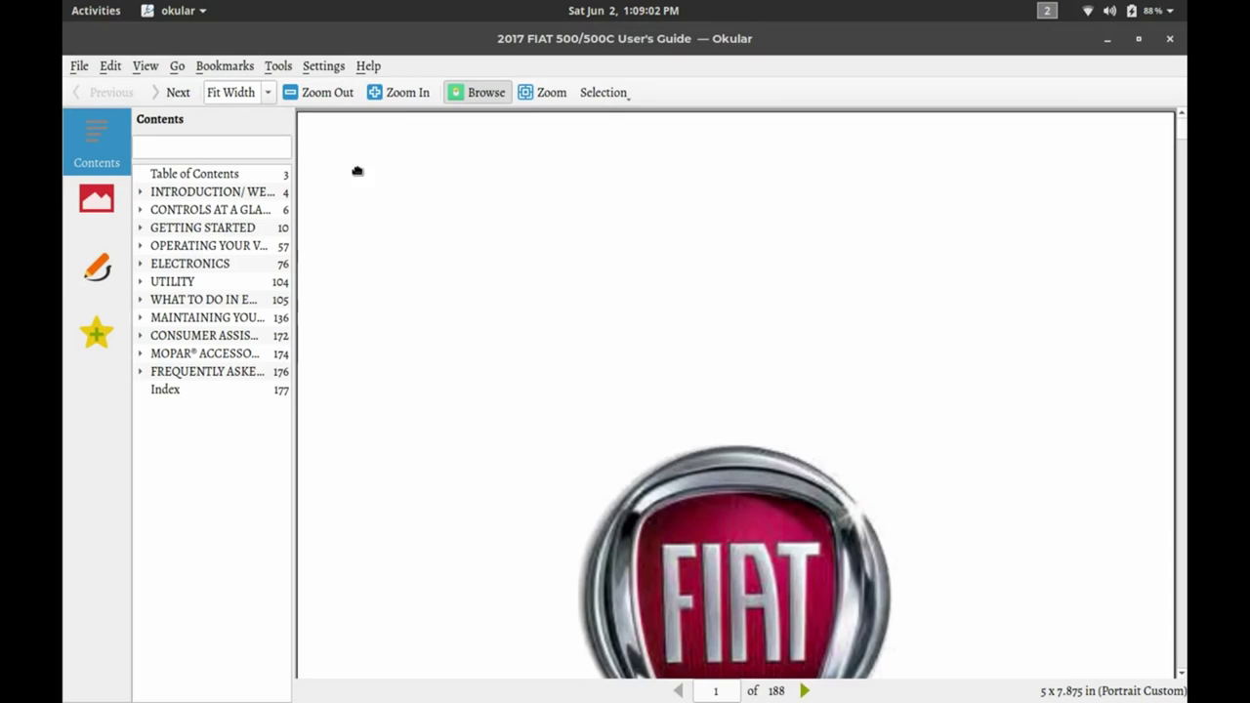
{"action": "right_click", "coordinate": [94, 213]}
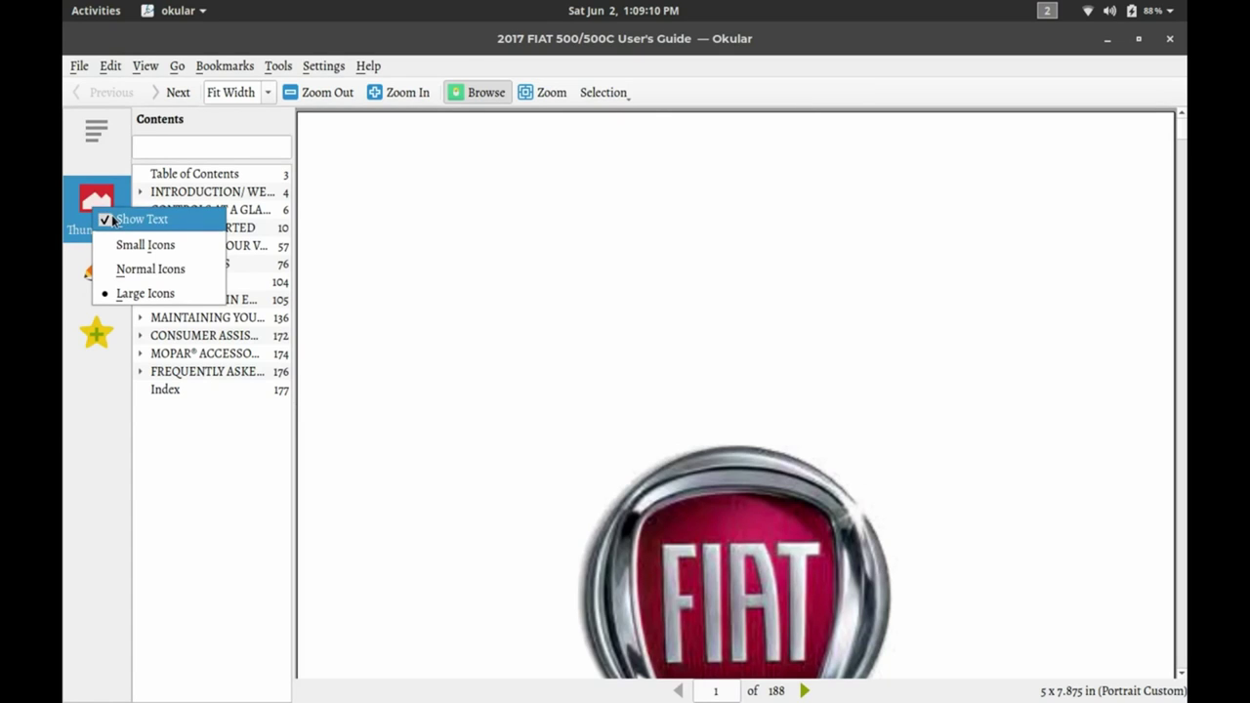
{"action": "left_click", "coordinate": [111, 218]}
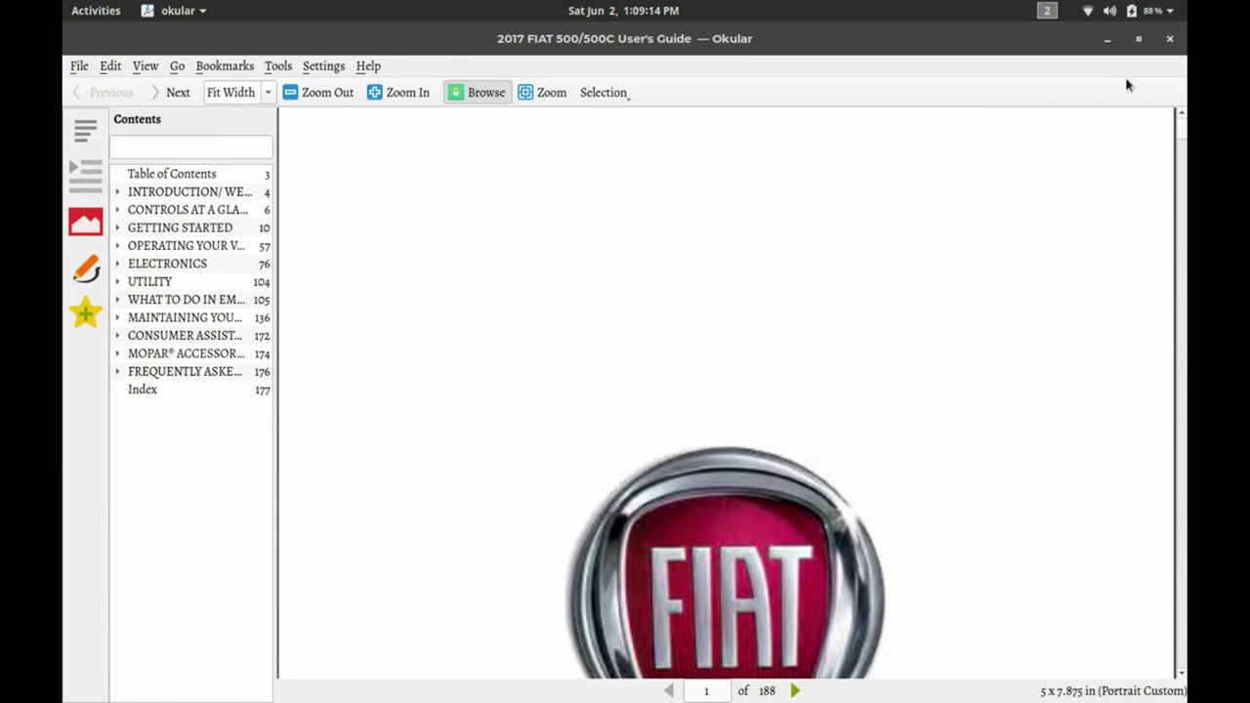
{"action": "left_click", "coordinate": [1168, 41]}
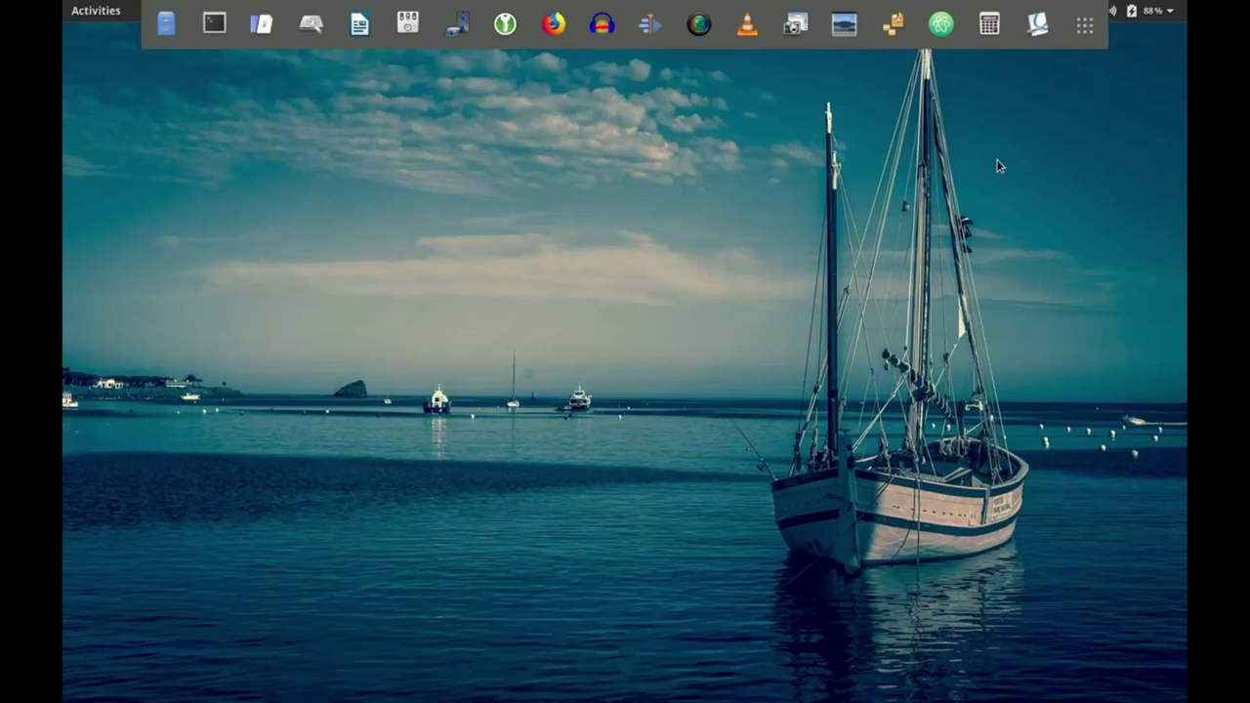
Bring up the Background settings from the desktop's Change Background... option.
{"action": "left_click", "coordinate": [1084, 24]}
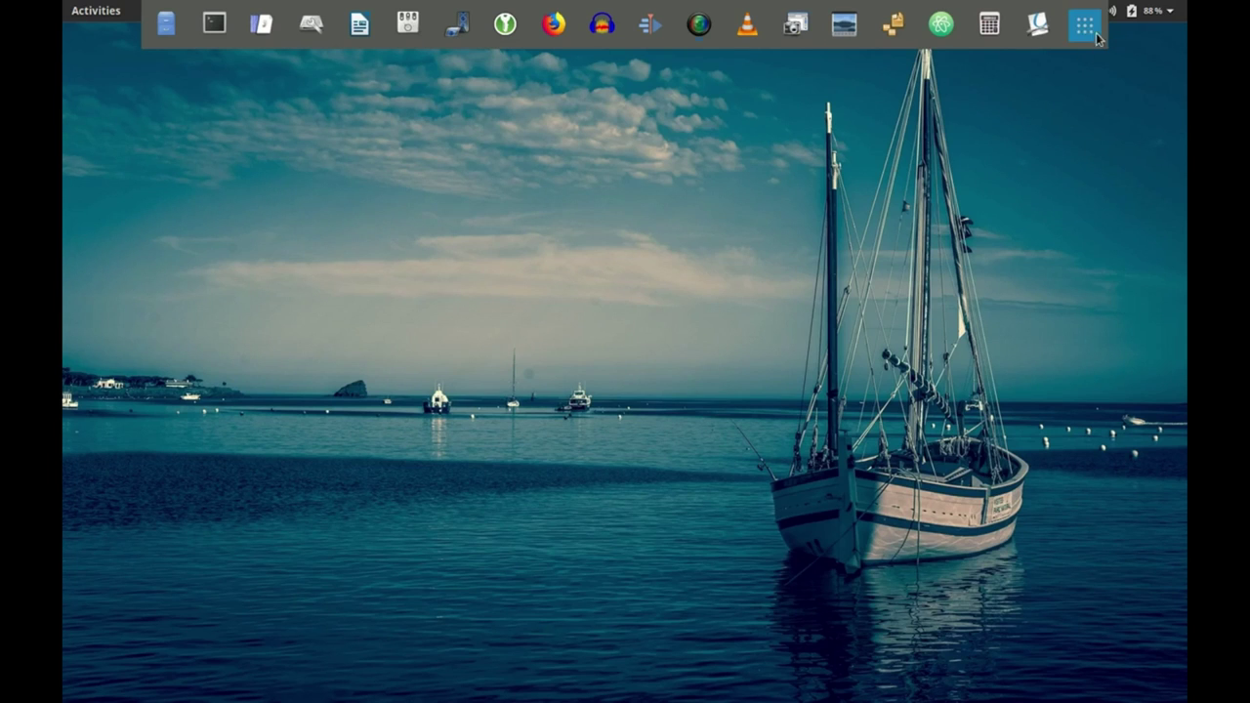
{"action": "right_click", "coordinate": [636, 241]}
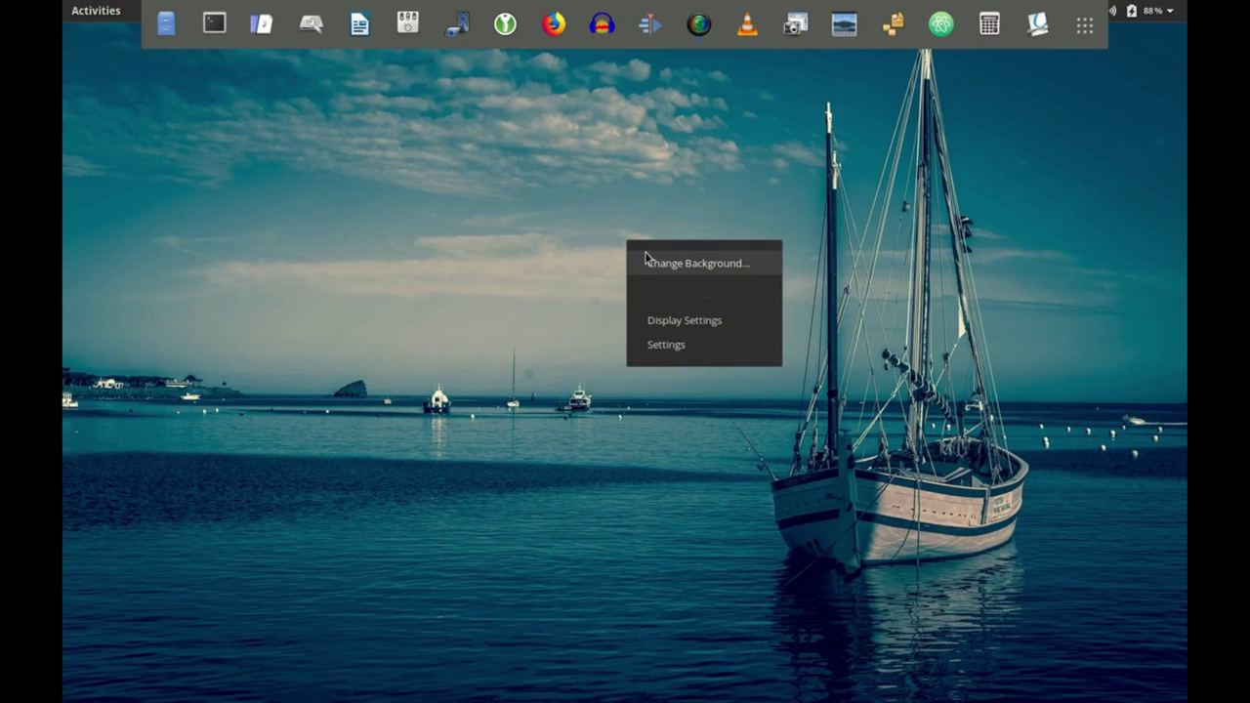
{"action": "left_click", "coordinate": [645, 255]}
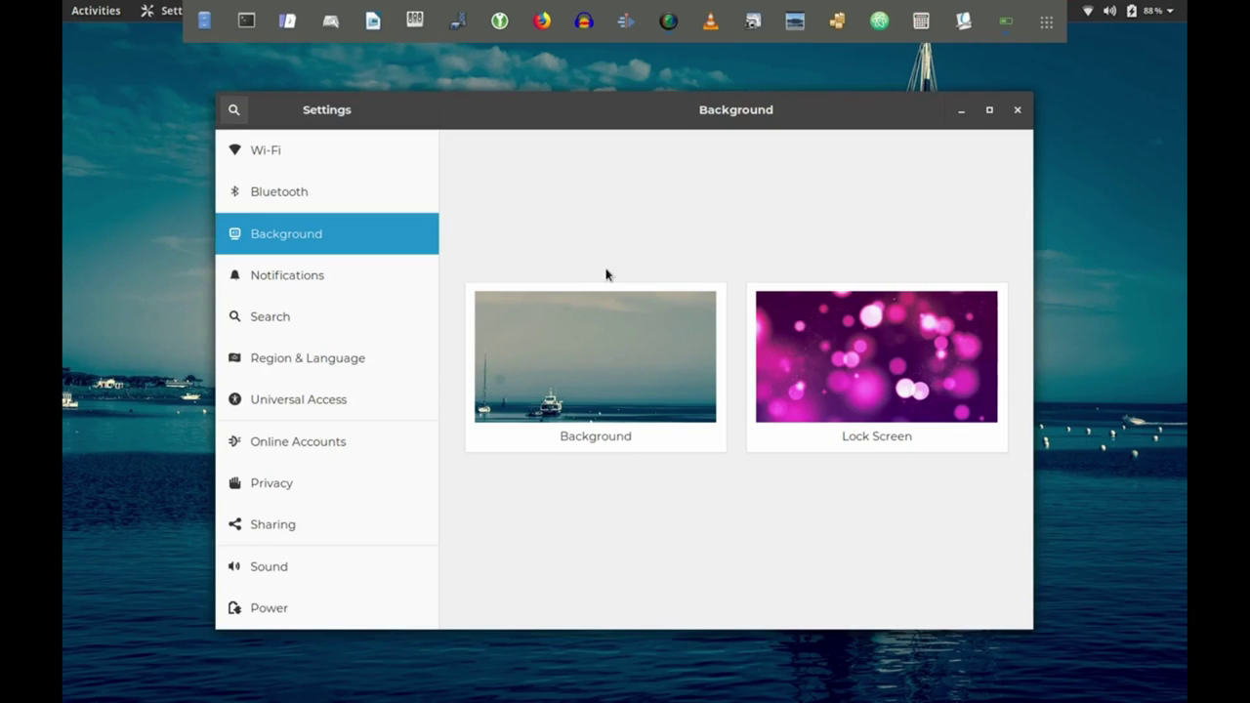
Preview the forest road wallpaper, cancel to keep the sailboat background, close Settings, and show Activities.
{"action": "left_click", "coordinate": [603, 369]}
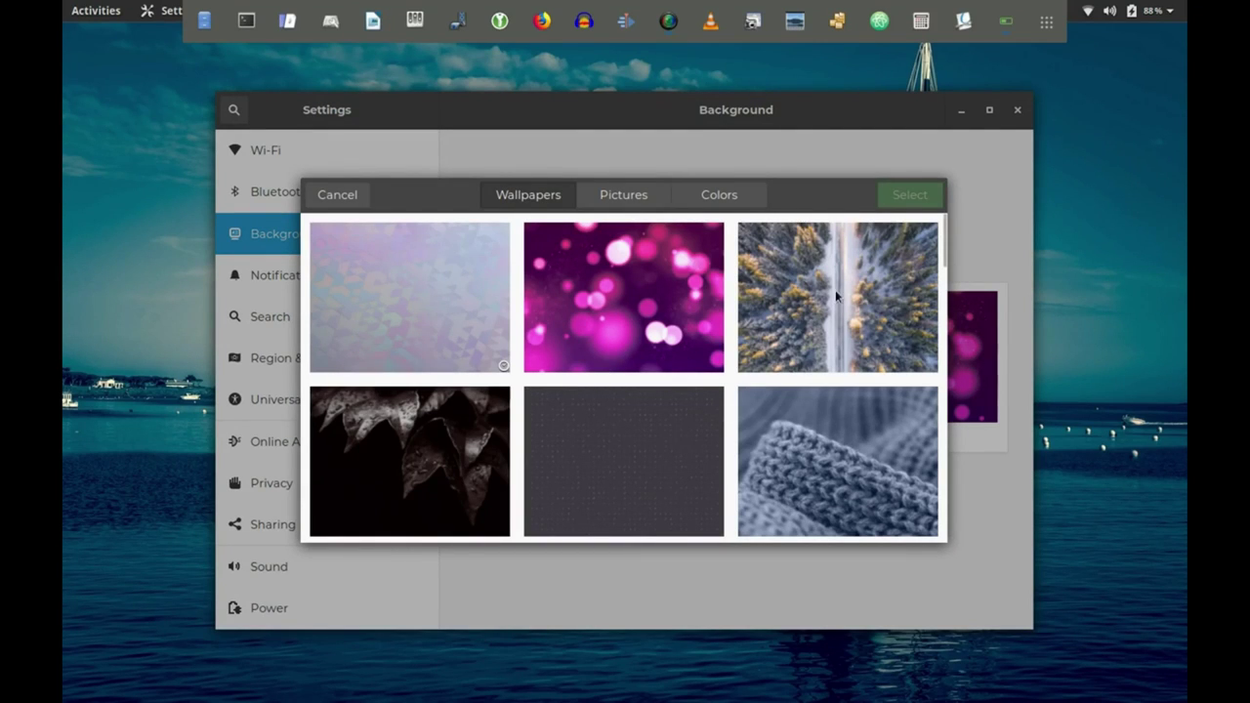
{"action": "left_click", "coordinate": [908, 304]}
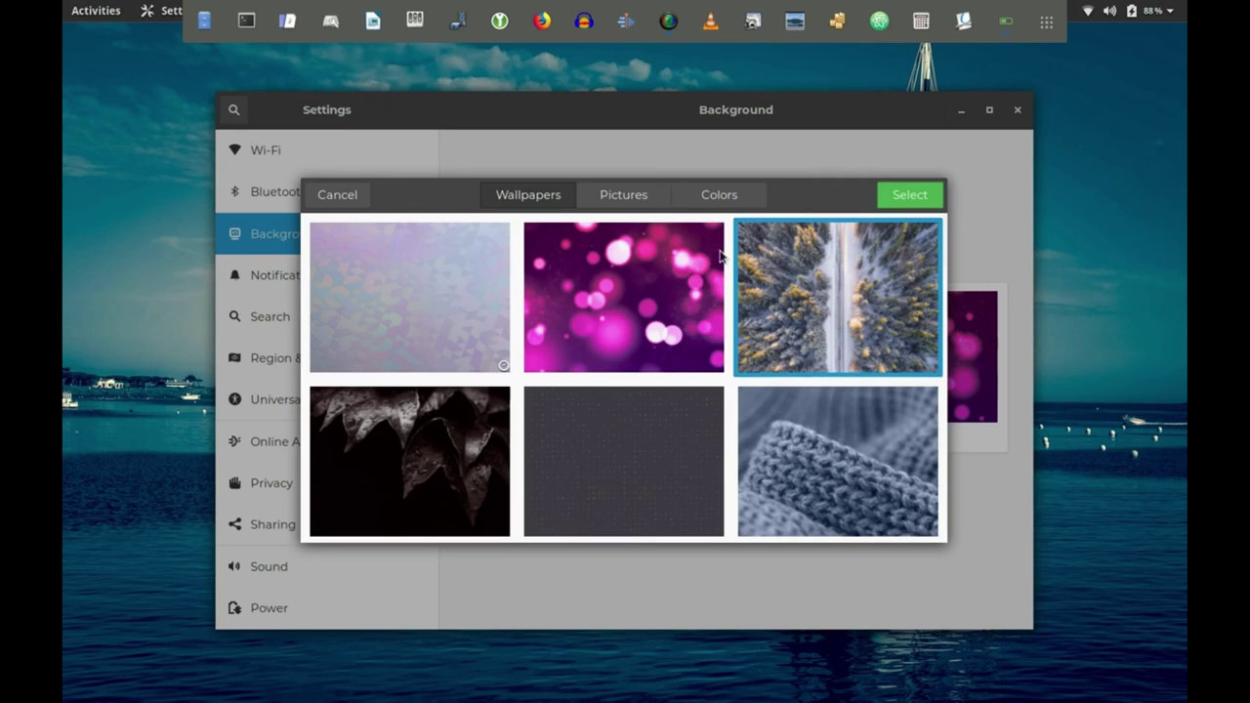
{"action": "left_click", "coordinate": [330, 193]}
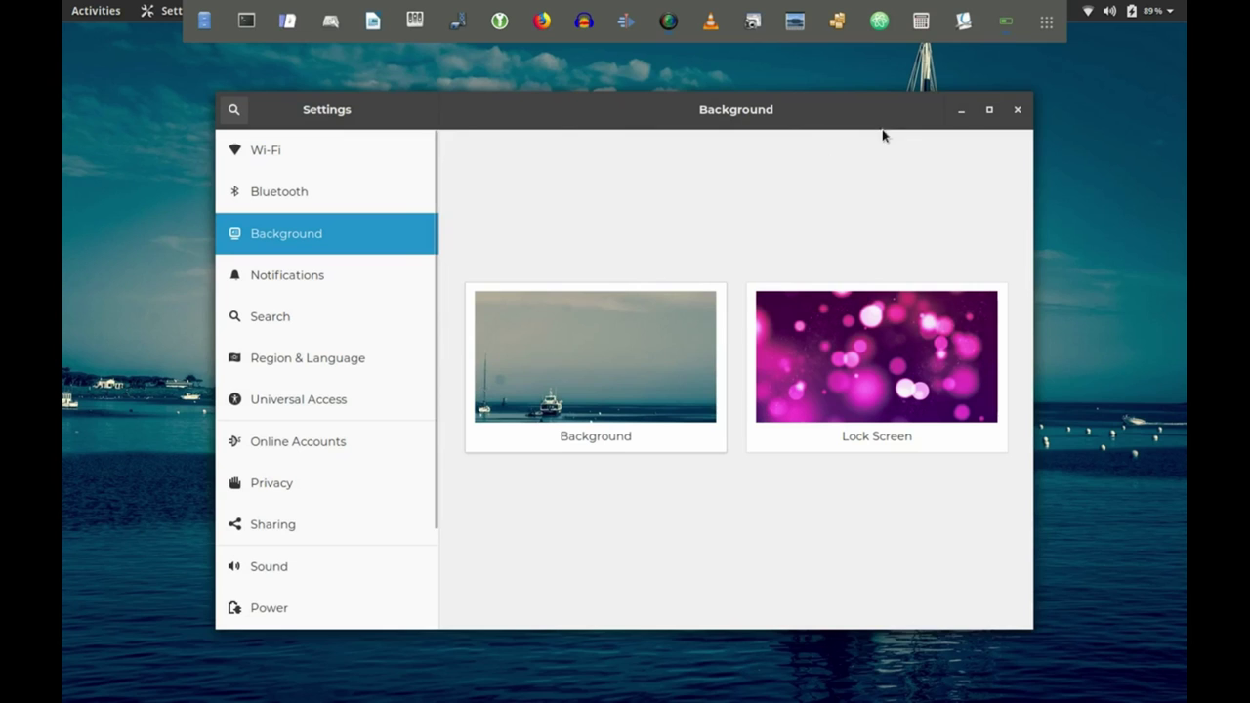
{"action": "left_click", "coordinate": [1022, 111]}
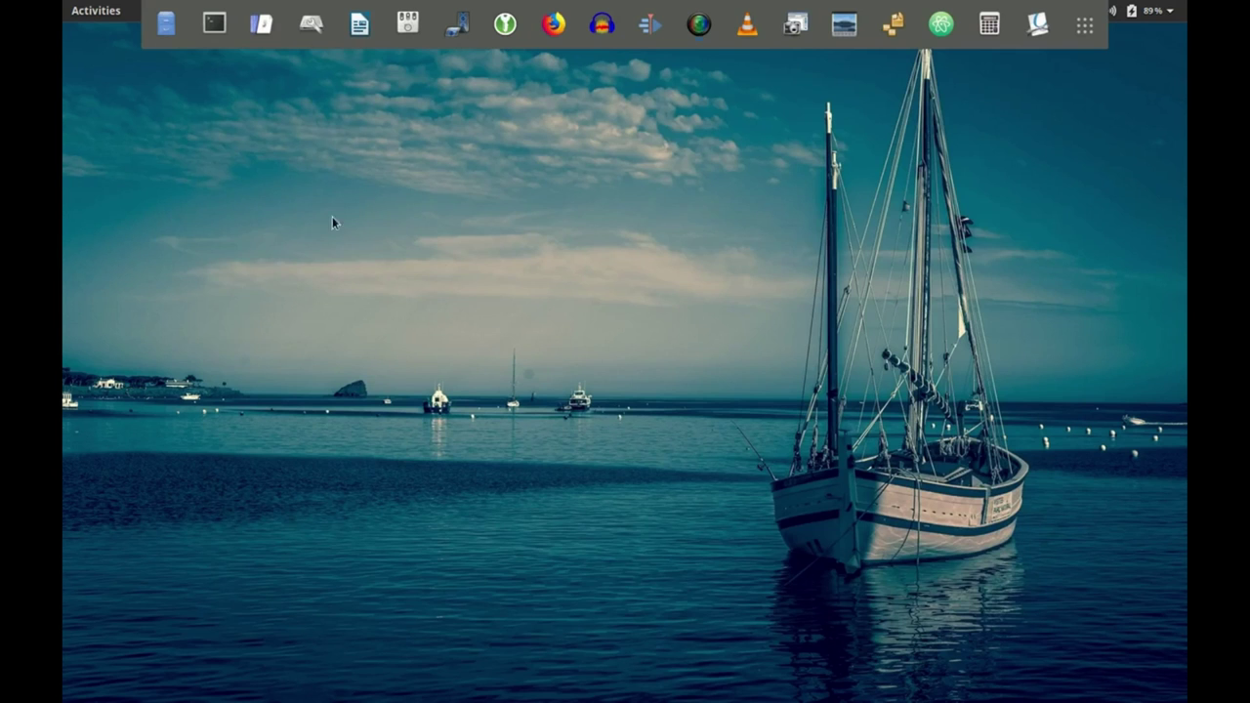
{"action": "left_click", "coordinate": [97, 13]}
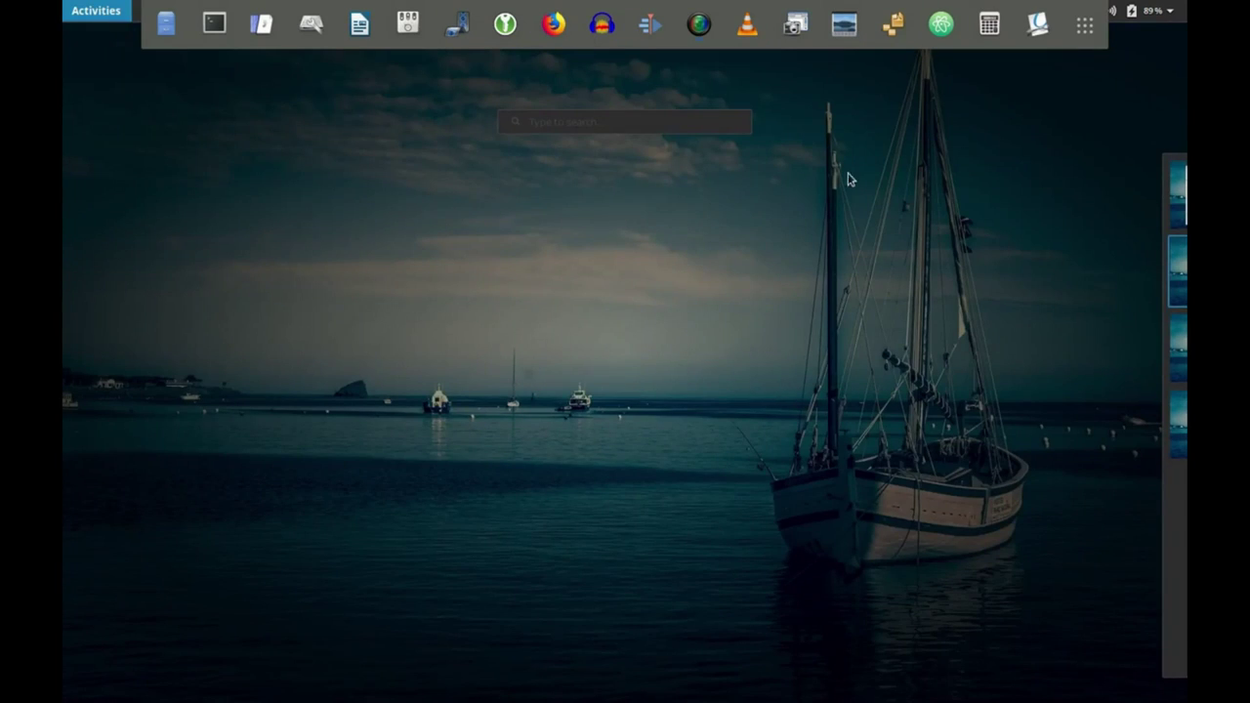